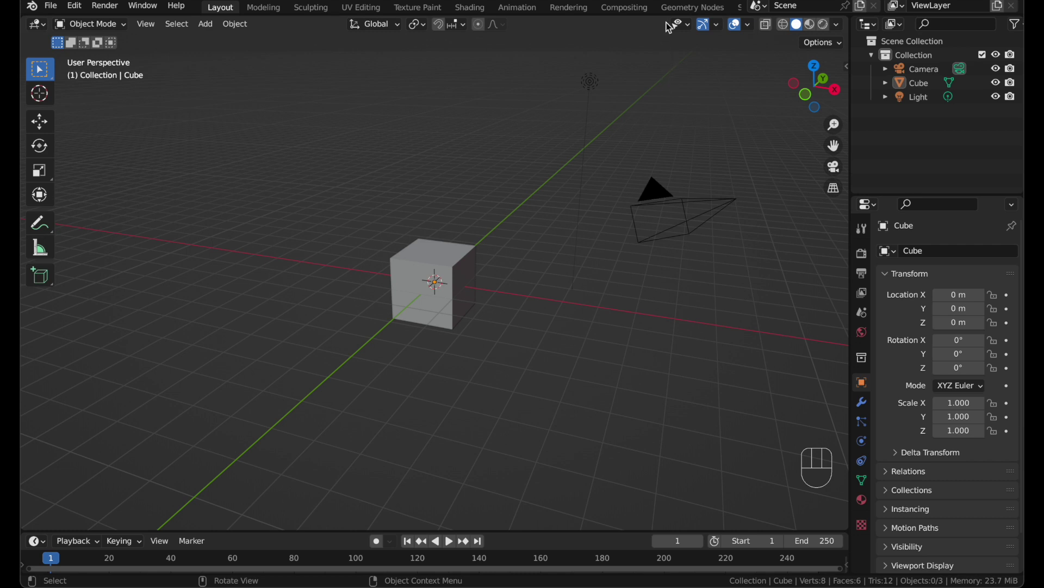
Switch to the Geometry Nodes workspace and merge the spreadsheet area into the 3D viewport.
left_click(692, 7)
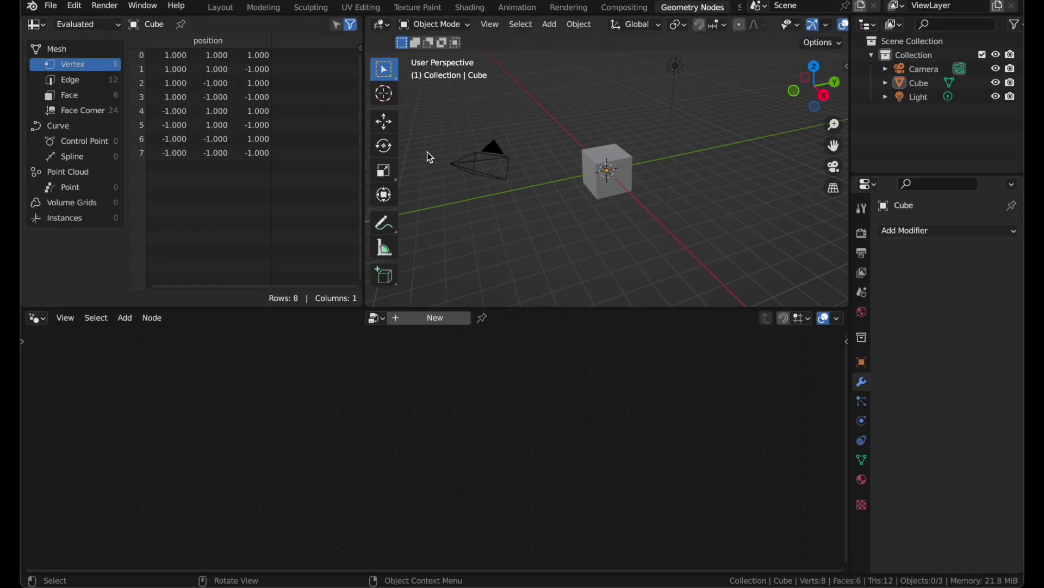
key("t")
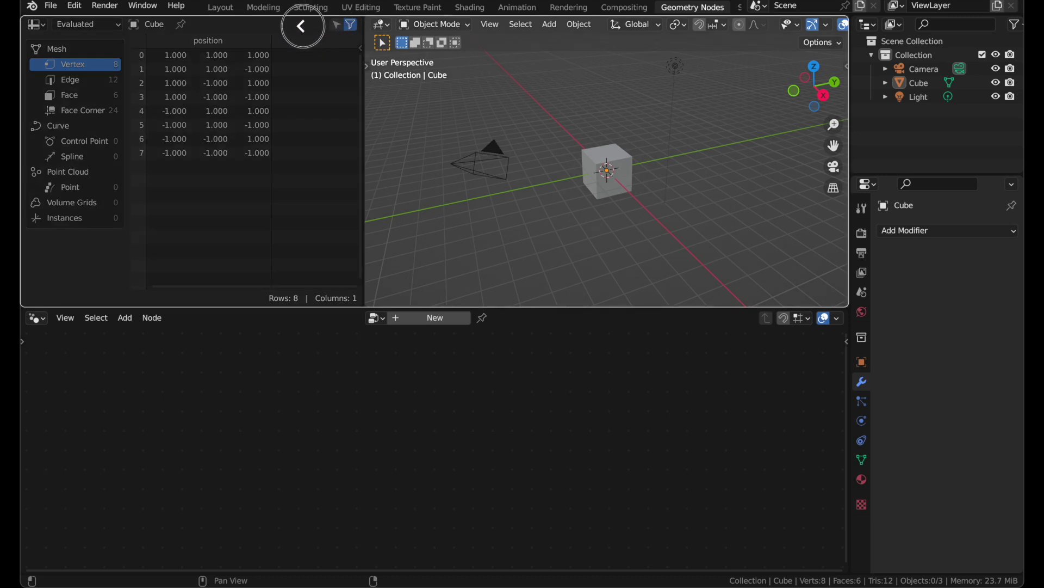
left_click_drag(303, 26, 302, 26)
Delete the camera and the light from the scene.
left_click(255, 143)
left_click(546, 118, "shift")
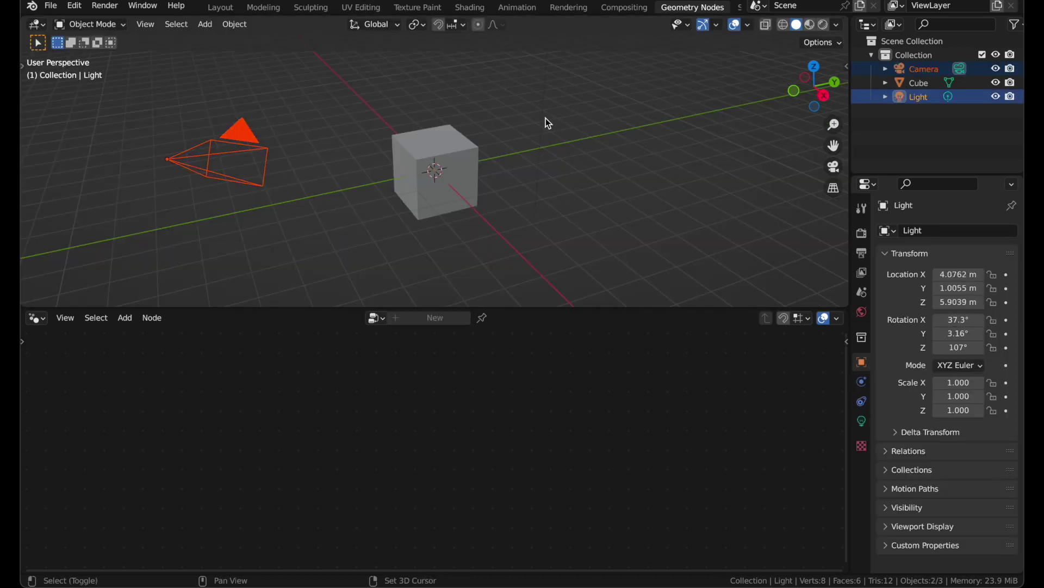
key("Delete")
Create a new geometry node tree on the cube and name it Rock.
left_click(460, 185)
left_click(402, 321)
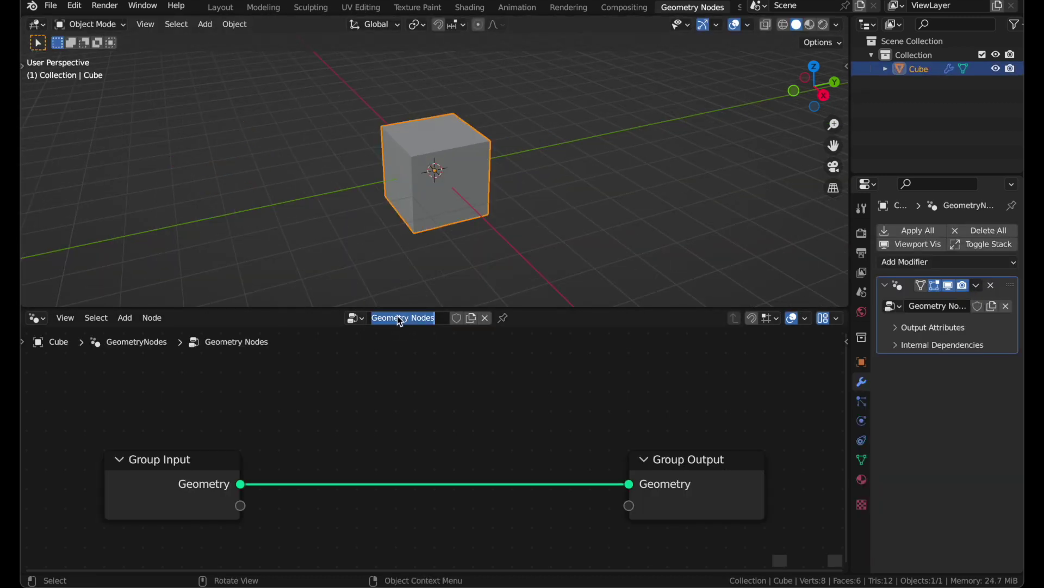
key("Return")
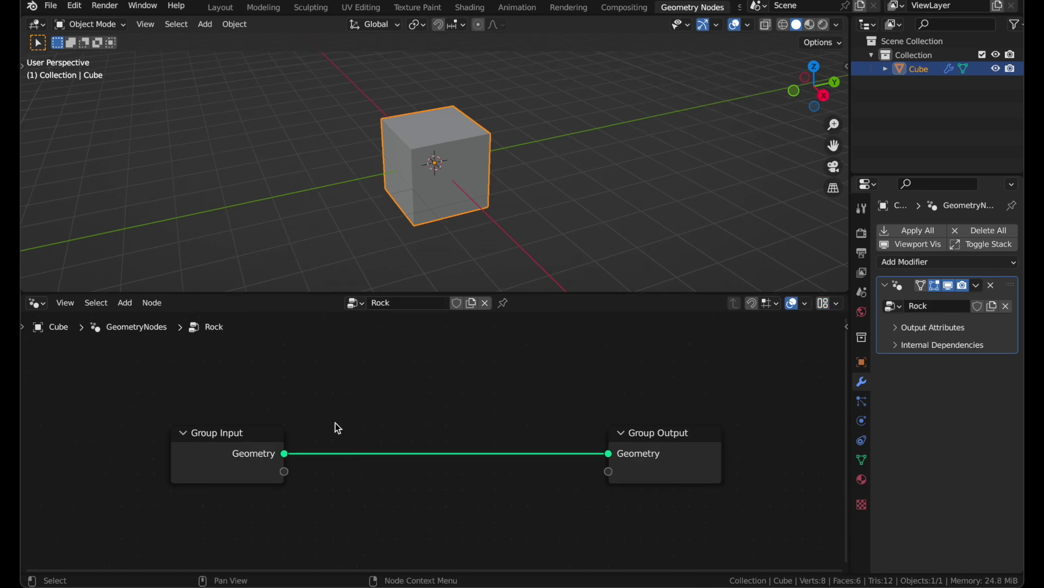
Add a Points node, link it to Group Output in place of the input geometry, and set its count to 148.
scroll(335, 422, "down", 1)
scroll(335, 422, "down", 1)
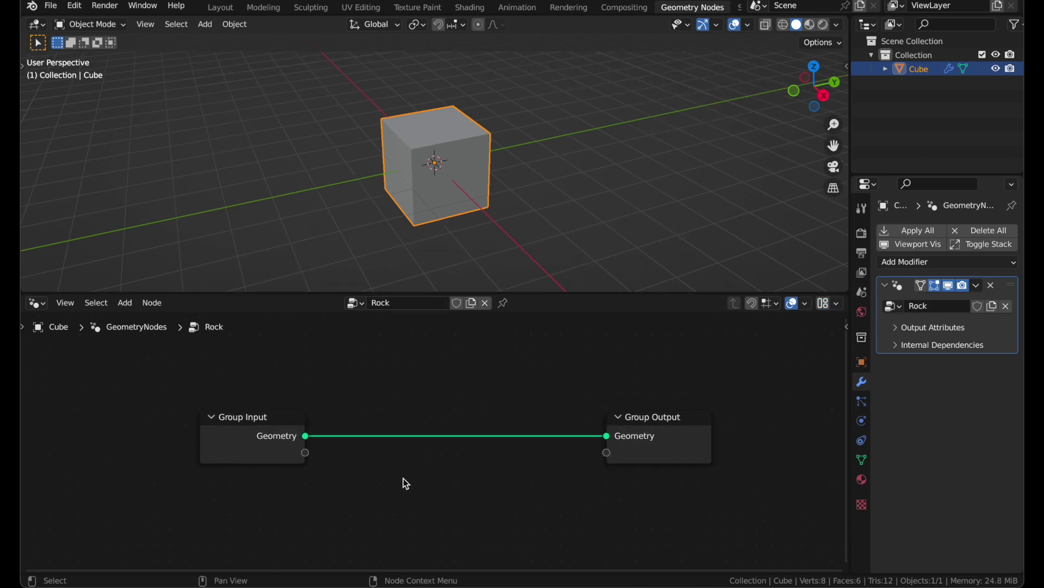
key("shift+a")
type("point")
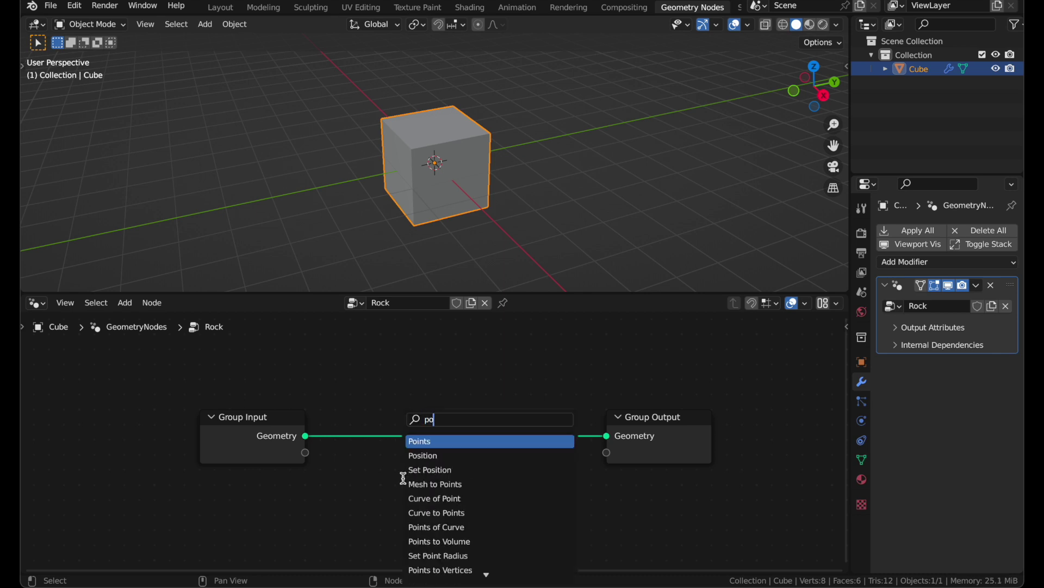
key("Return")
left_click(132, 526)
scroll(198, 492, "down", 2)
scroll(199, 491, "up", 1)
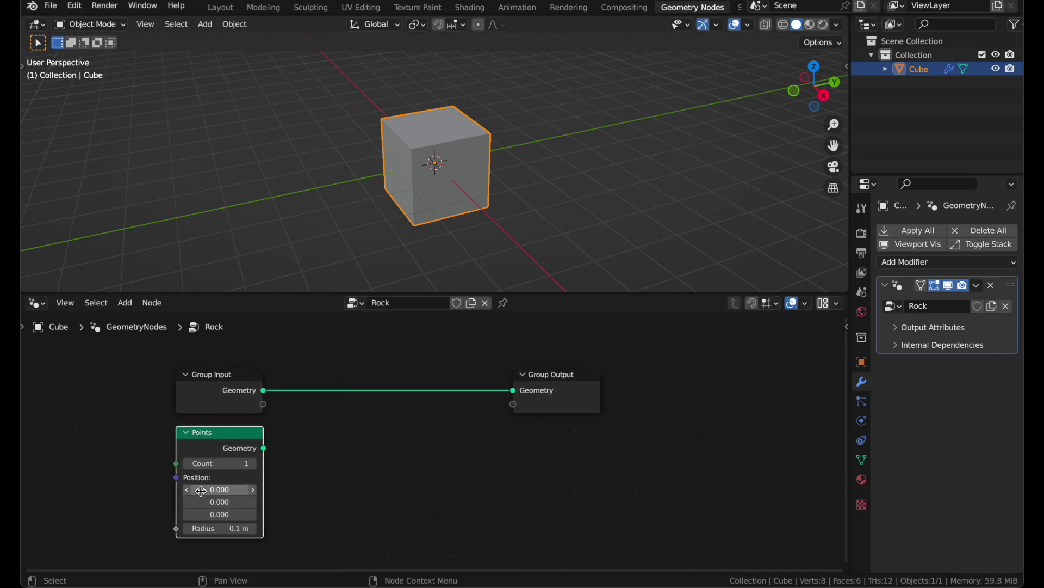
left_click_drag(259, 452, 652, 401)
left_click_drag(224, 469, 215, 469)
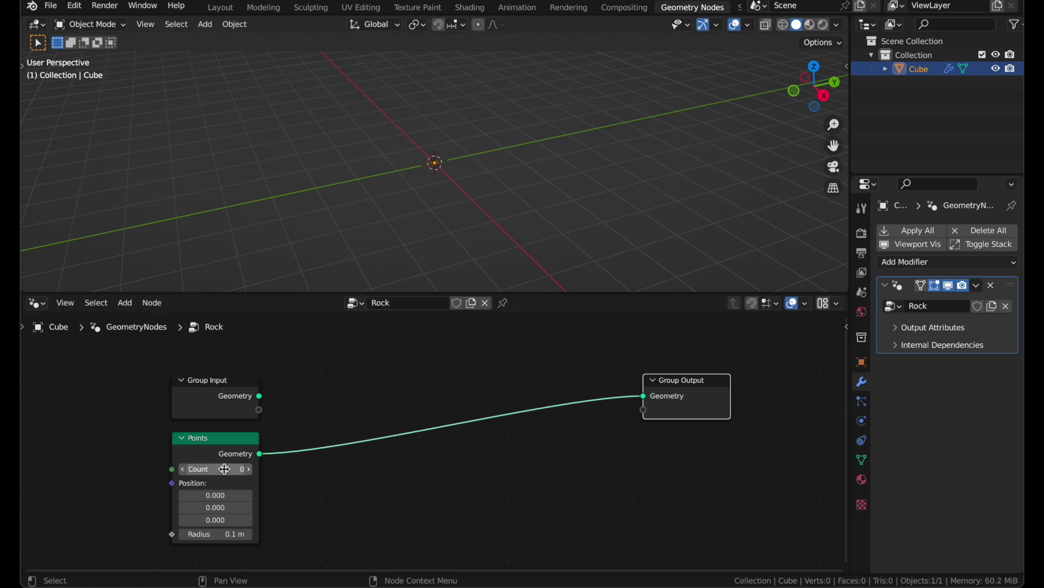
Insert a Set Position node between Points and Group Output.
key("shift+a")
type("s")
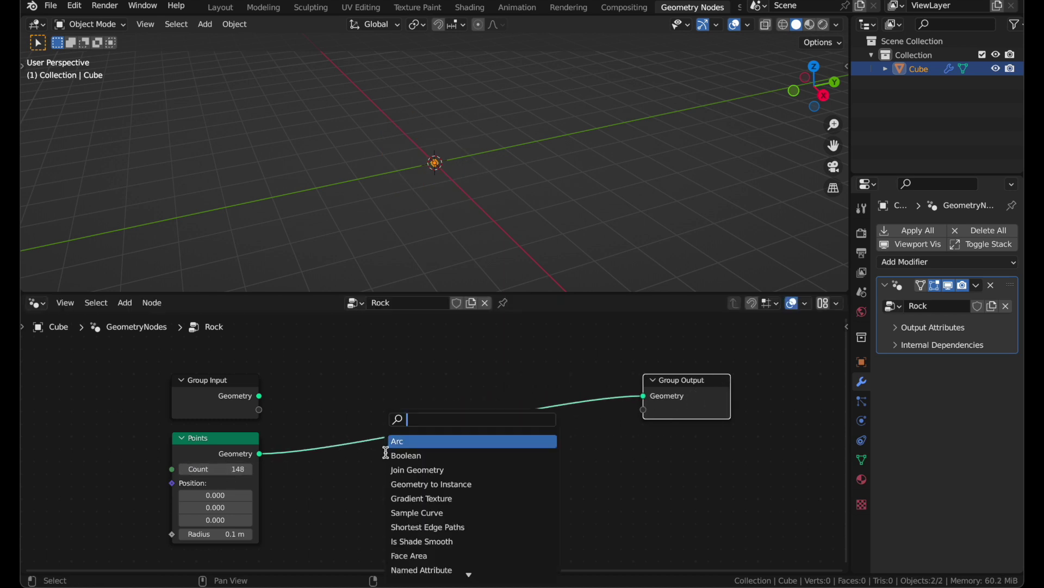
type("set")
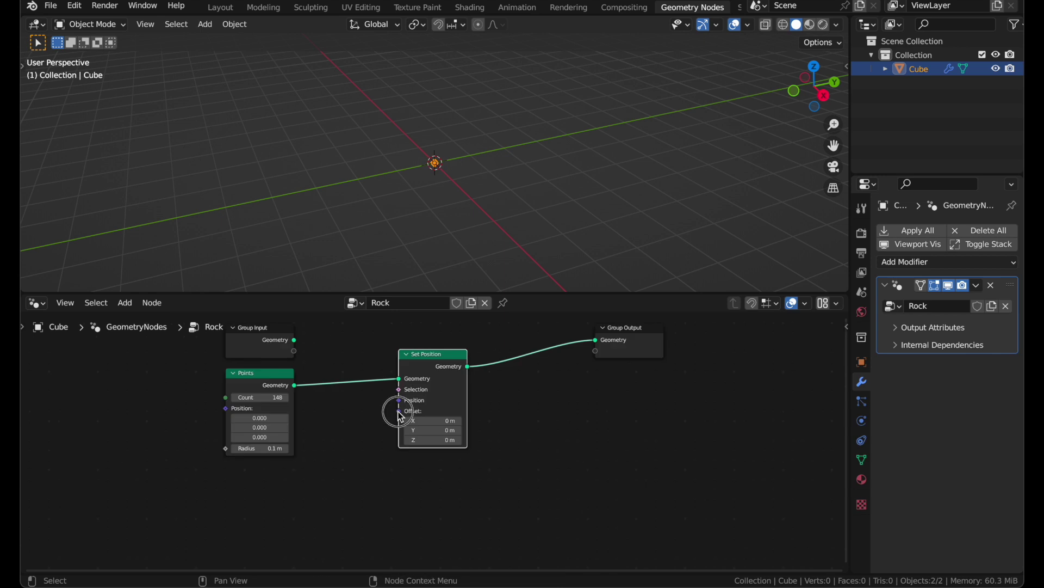
Feed the Set Position offset with a vector Random Value node and set all three minimum components to -1.
left_click_drag(400, 415, 314, 498)
type("ra")
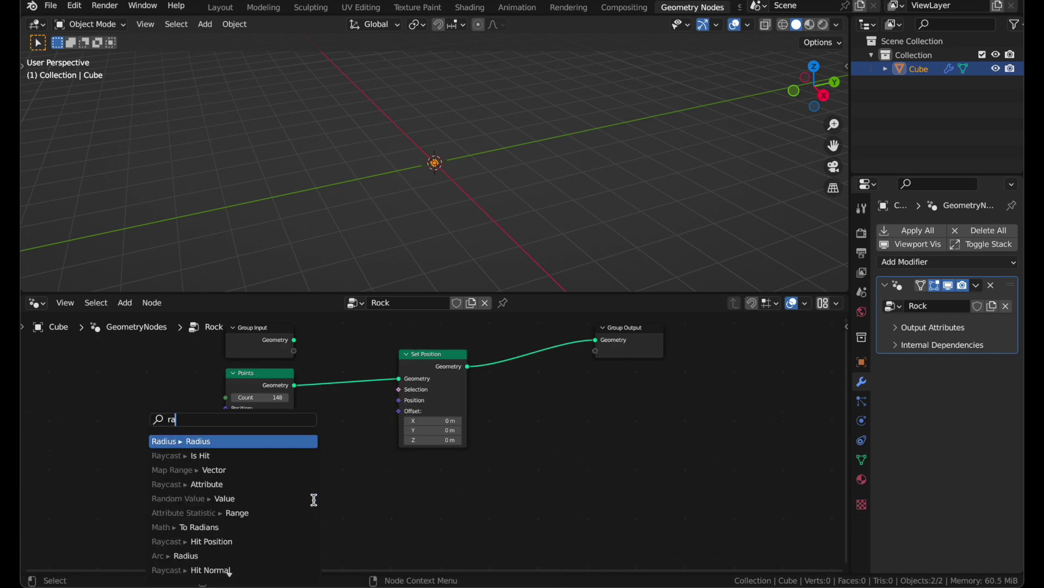
type("nd")
key("Return")
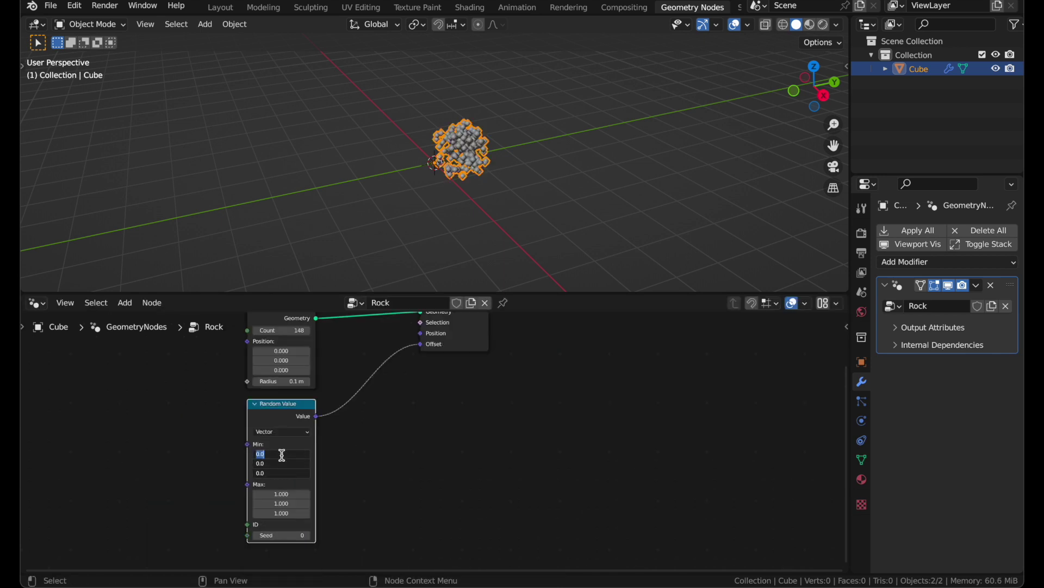
type("-1")
key("Return")
Set the Points node's count to 56.
scroll(490, 117, "up", 4)
middle_click_drag(506, 109, 306, 116)
left_click(566, 70)
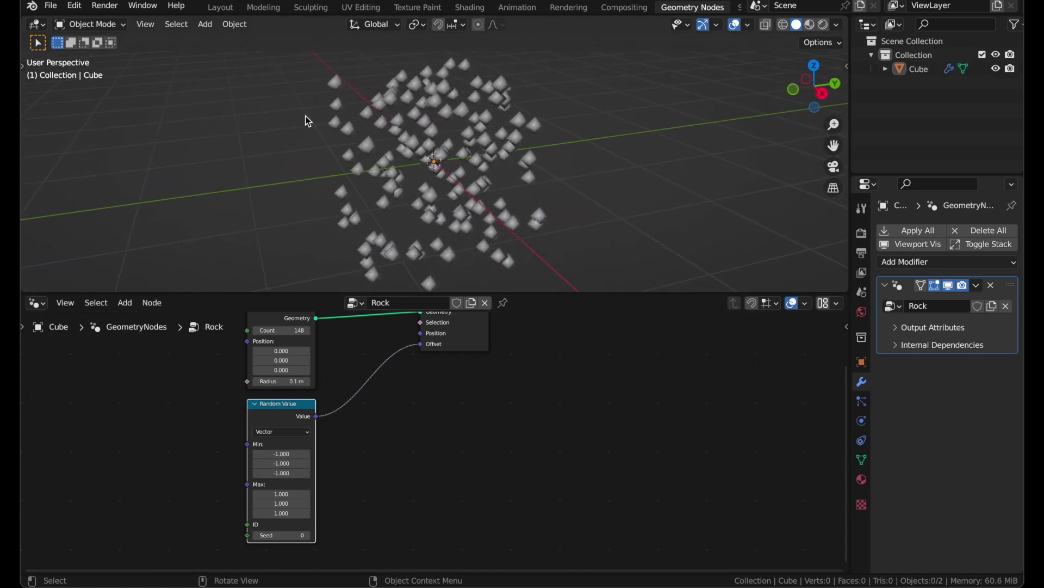
middle_click_drag(365, 85, 361, 86)
middle_click_drag(366, 404, 361, 460)
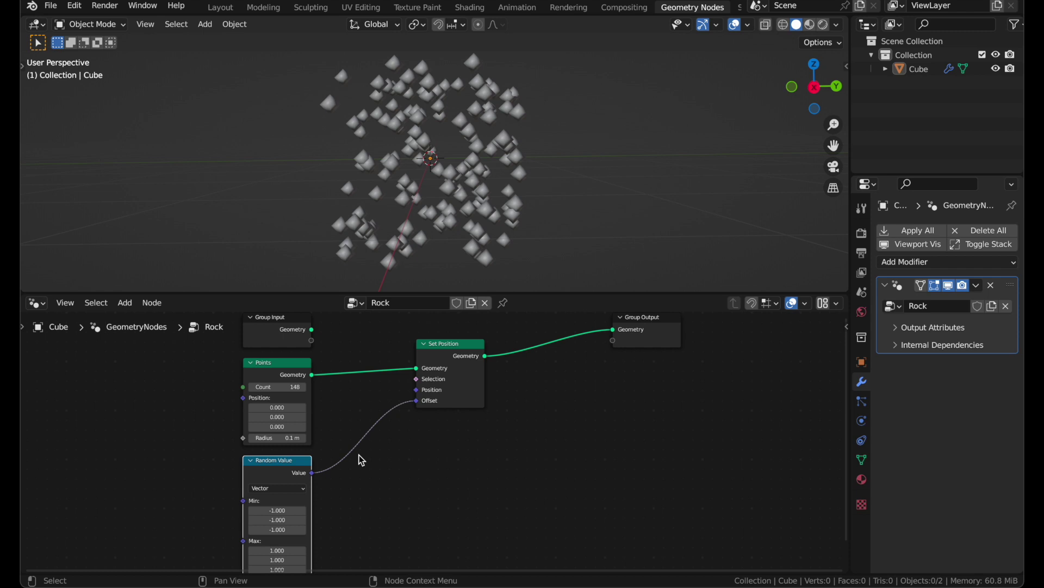
left_click_drag(293, 387, 243, 387)
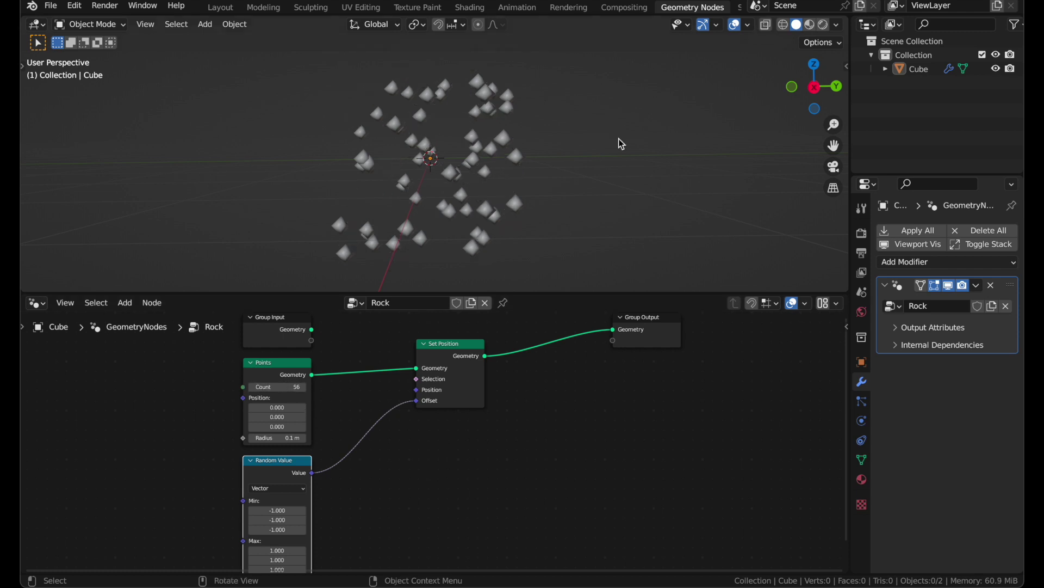
middle_click_drag(618, 138, 618, 138)
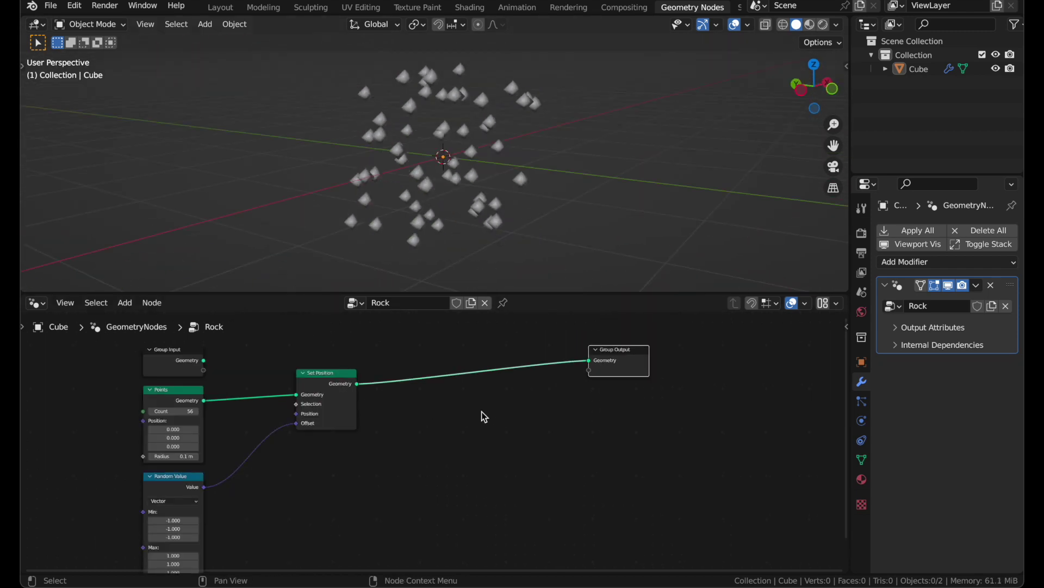
Insert a Convex Hull node between Set Position and Group Output, and space the nodes apart.
key("shift+a")
type("con")
key("Down")
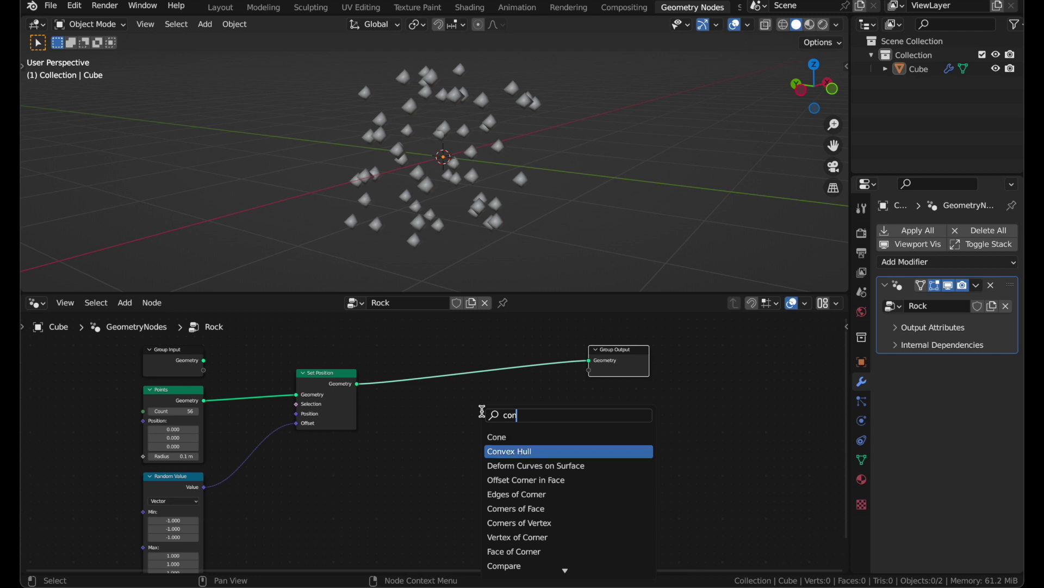
key("Return")
left_click(466, 351)
middle_click_drag(580, 135, 581, 139)
scroll(576, 347, "down", 1)
left_click_drag(599, 375, 723, 375)
left_click_drag(491, 383, 600, 377)
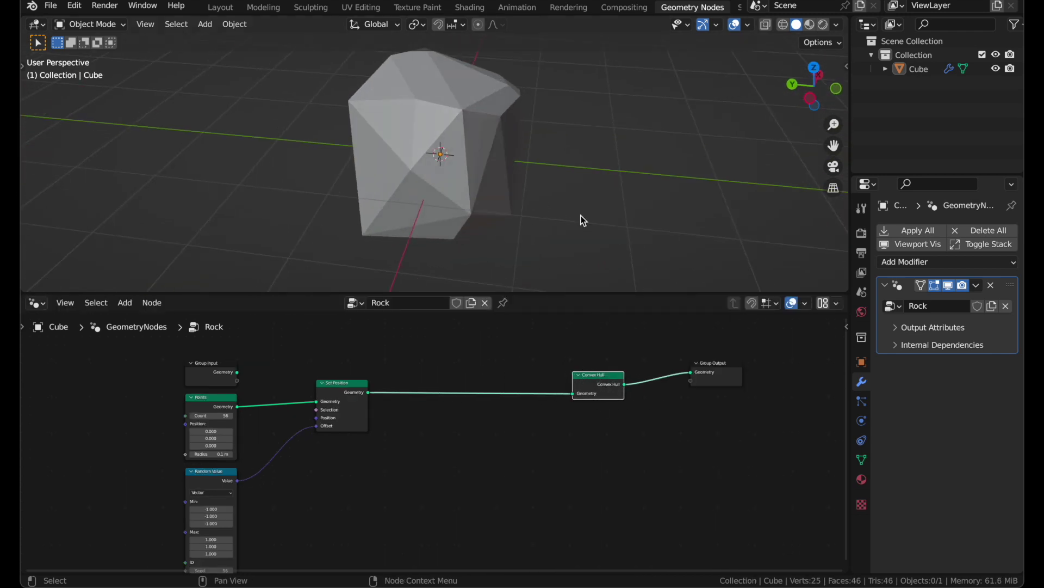
middle_click_drag(574, 194, 573, 193)
left_click_drag(588, 382, 620, 381)
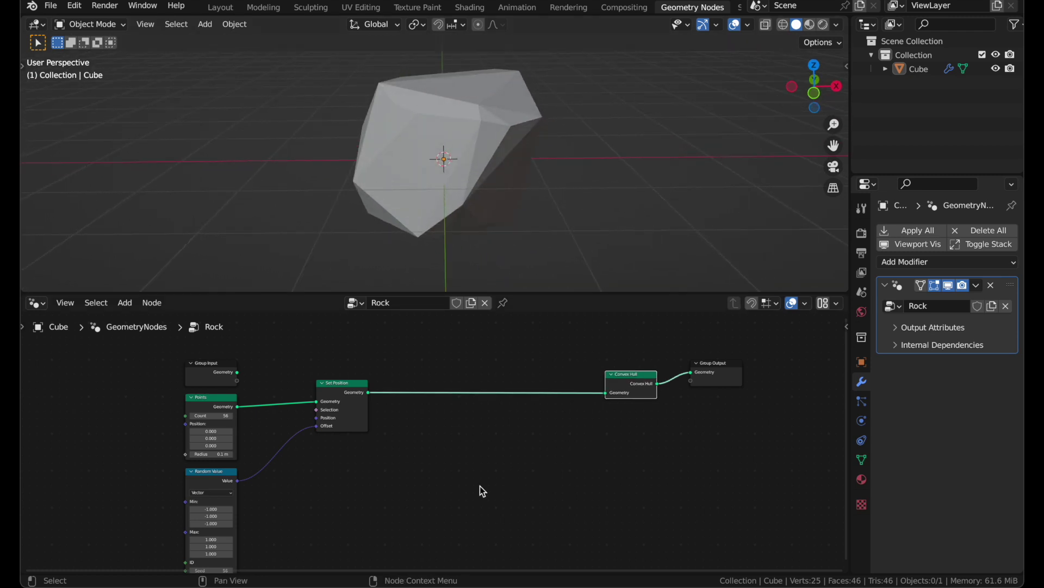
Duplicate the Set Position node and insert the copy on the link between the first Set Position and Convex Hull.
left_click(354, 420)
key("shift+d")
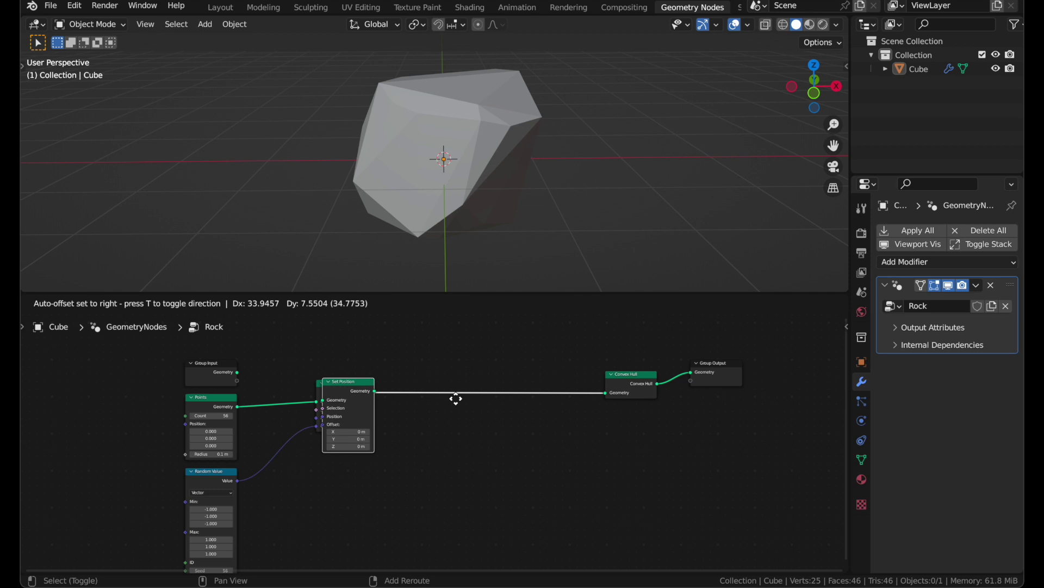
left_click(499, 407)
middle_click_drag(496, 402, 521, 375)
Drive the second Set Position's offset with a Scale vector math node and feed that from a Subtract vector math node.
left_click_drag(481, 386, 421, 469)
left_click_drag(421, 469, 420, 468)
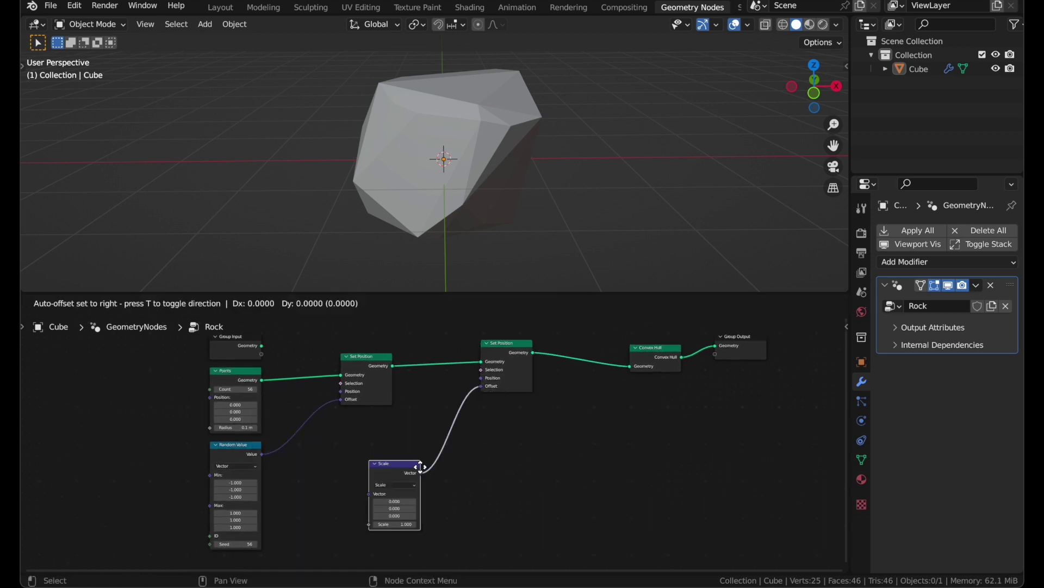
left_click(472, 398)
left_click_drag(415, 430, 385, 464)
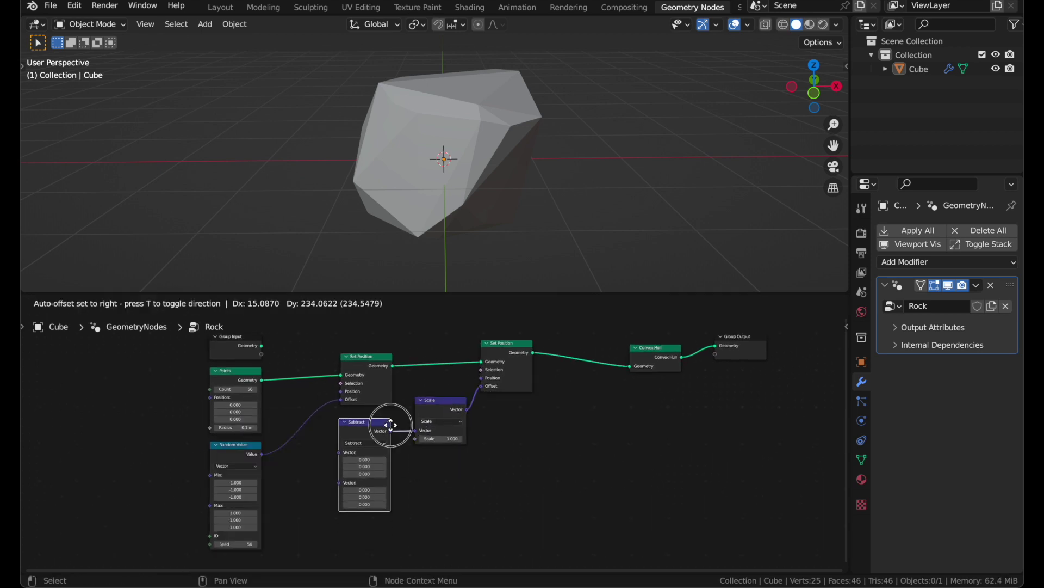
left_click(392, 424)
Add a Noise Texture node and connect its Color output to the first vector of the Subtract node.
middle_click_drag(347, 455, 364, 450)
left_click_drag(361, 447, 313, 430)
type("noise")
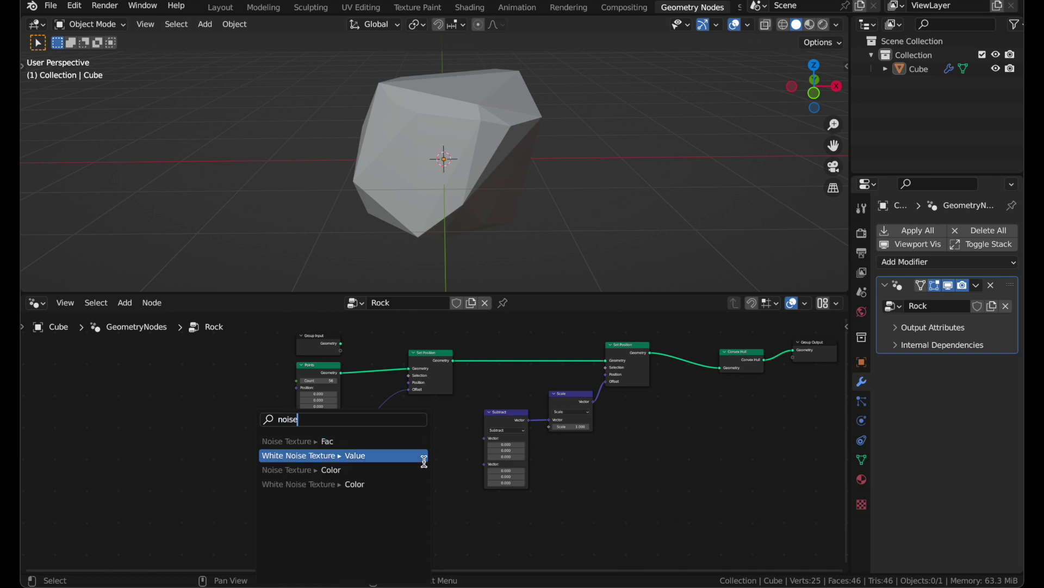
key("Return")
left_click(449, 426)
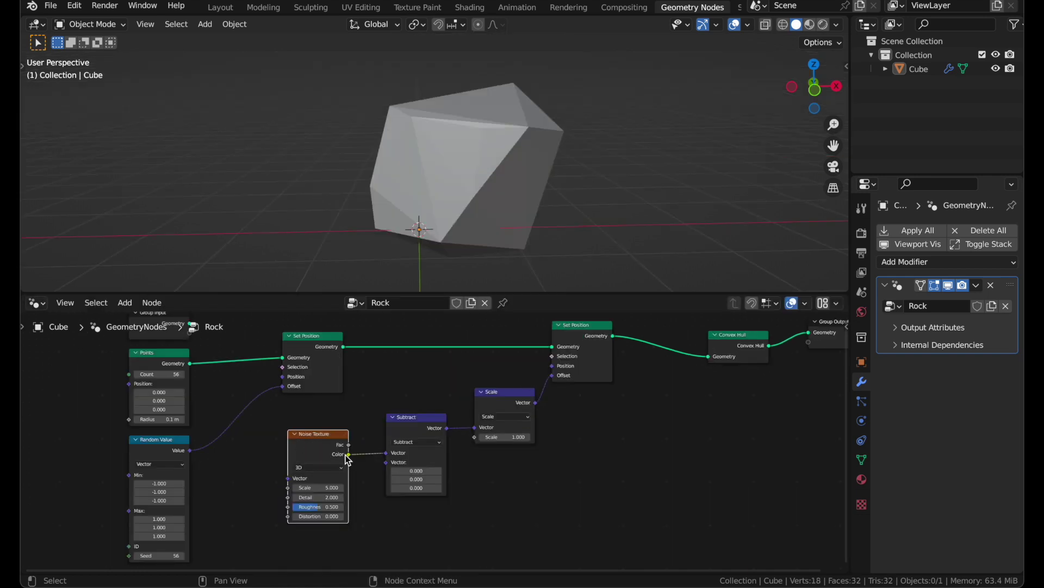
Set all three components of the Subtract node's second vector to 0.5.
left_click_drag(412, 418, 395, 416)
scroll(394, 416, "up", 1)
left_click_drag(393, 476, 394, 494)
type("0.")
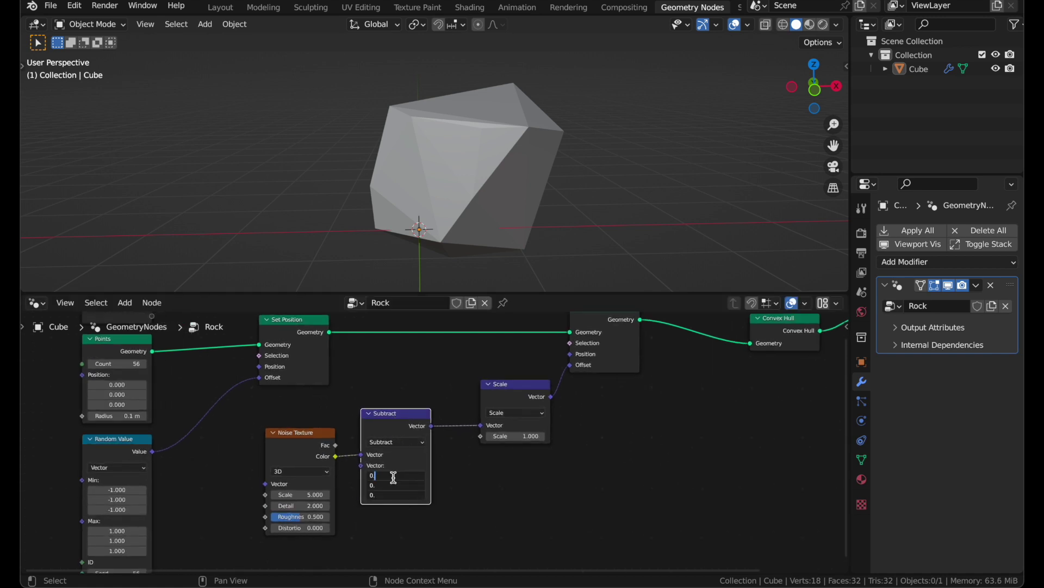
type("5")
key("Return")
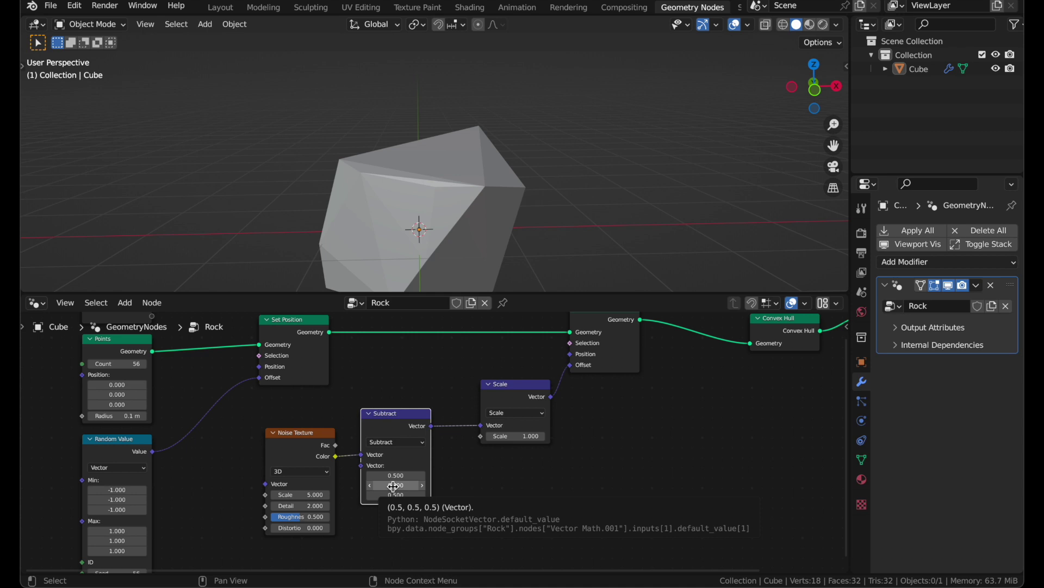
Set the vector Scale node's factor to 2.8 and the Noise Texture's scale to 0.84.
middle_click_drag(494, 190, 494, 190)
scroll(351, 229, "down", 3)
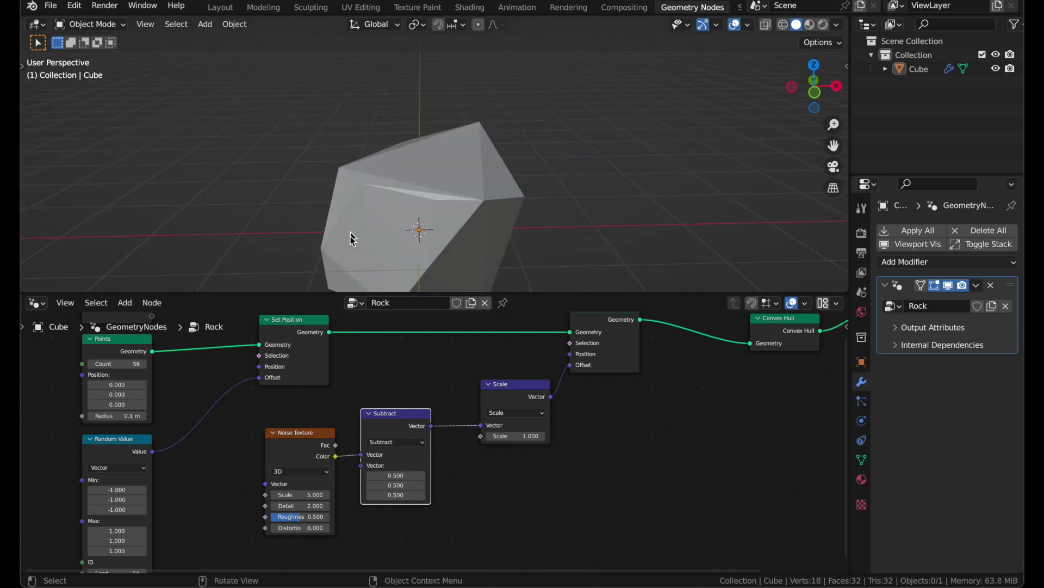
scroll(354, 400, "right", 2)
scroll(484, 194, "down", 2)
scroll(484, 193, "down", 3, "shift")
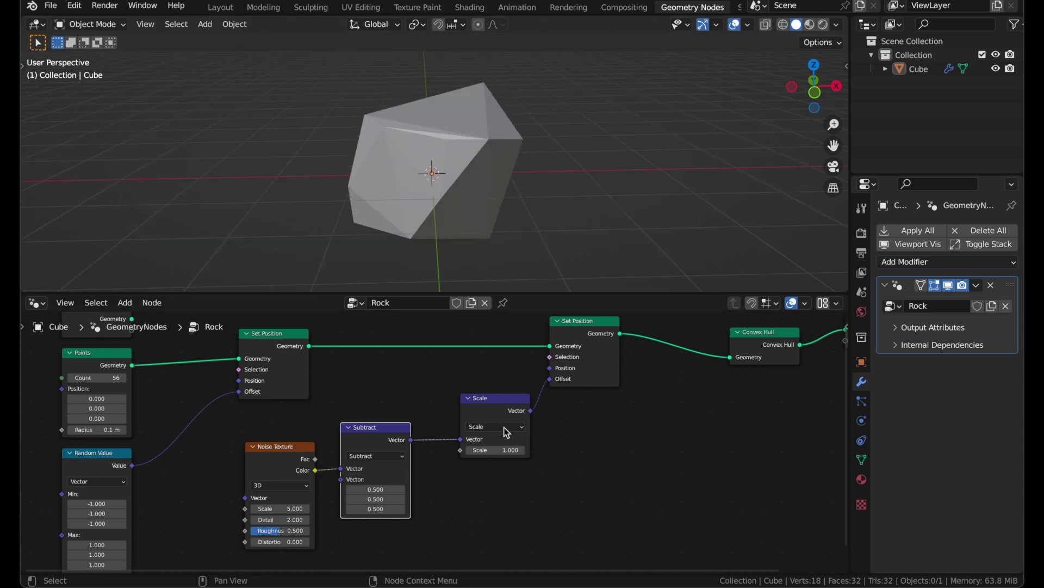
mouse_move(490, 411)
left_mouse_down()
mouse_move(479, 415)
mouse_move(472, 401)
left_mouse_up()
mouse_move(485, 440)
left_mouse_down()
mouse_move(472, 440)
mouse_move(493, 440)
left_mouse_up()
mouse_move(280, 508)
left_mouse_down()
mouse_move(269, 509)
mouse_move(282, 507)
left_mouse_up()
Set the Points count to 106 and the Noise Texture's scale to 6.44.
middle_click_drag(115, 376, 165, 425)
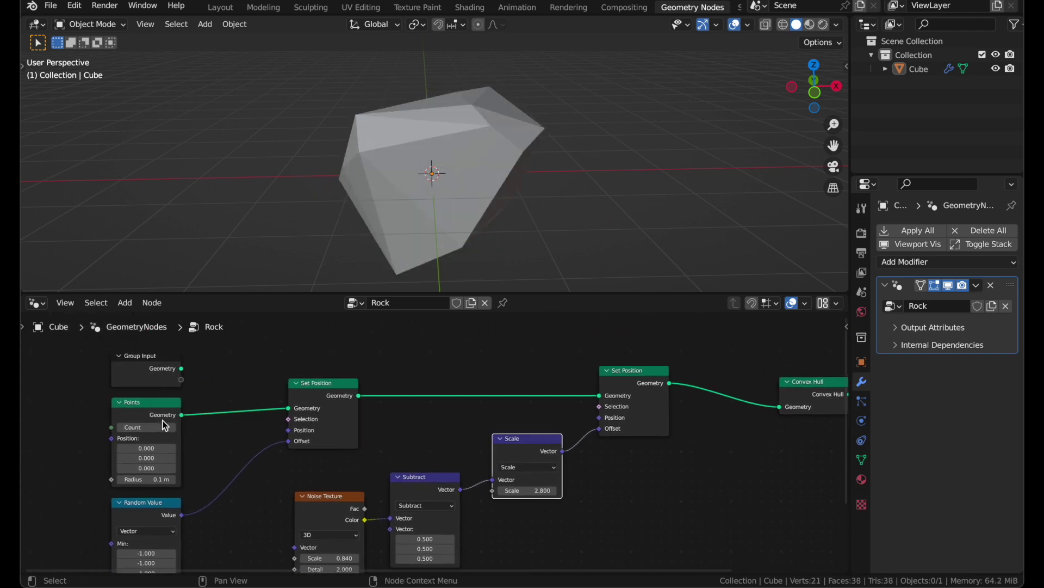
left_click_drag(134, 426, 158, 426)
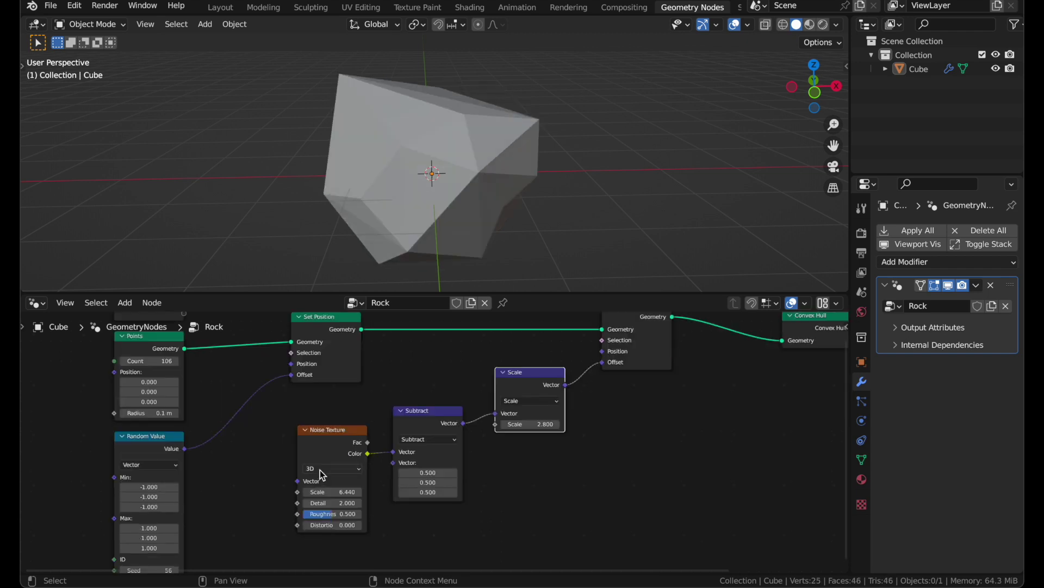
Switch the Noise Texture to 4D and change its W value to vary the rock's shape.
left_click(320, 469)
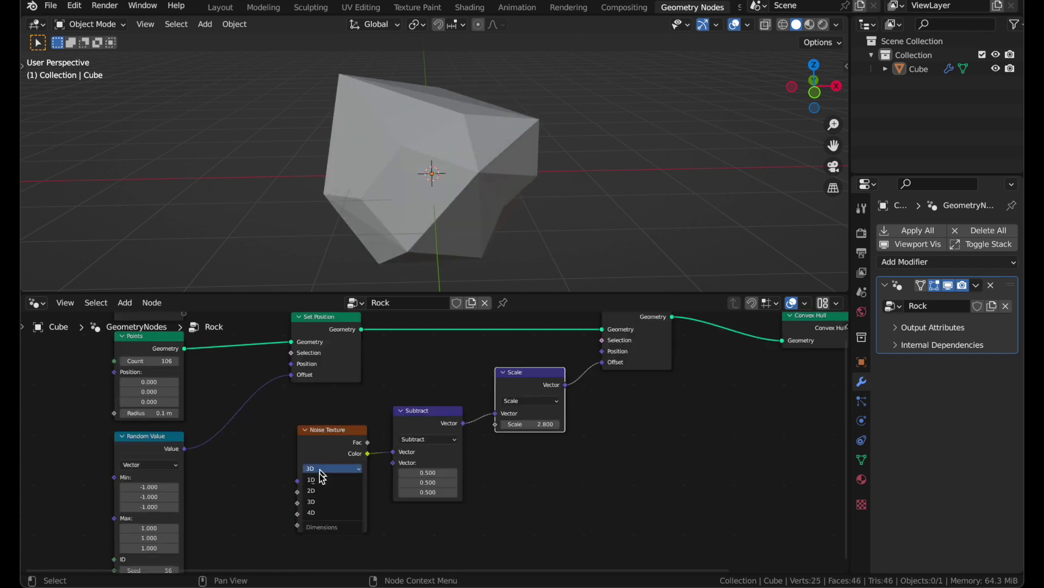
left_click(321, 512)
left_click_drag(334, 488, 387, 489)
left_click_drag(386, 489, 397, 488)
Move the Convex Hull and Group Output nodes farther away from the second Set Position node to make room.
scroll(539, 64, "left", 10)
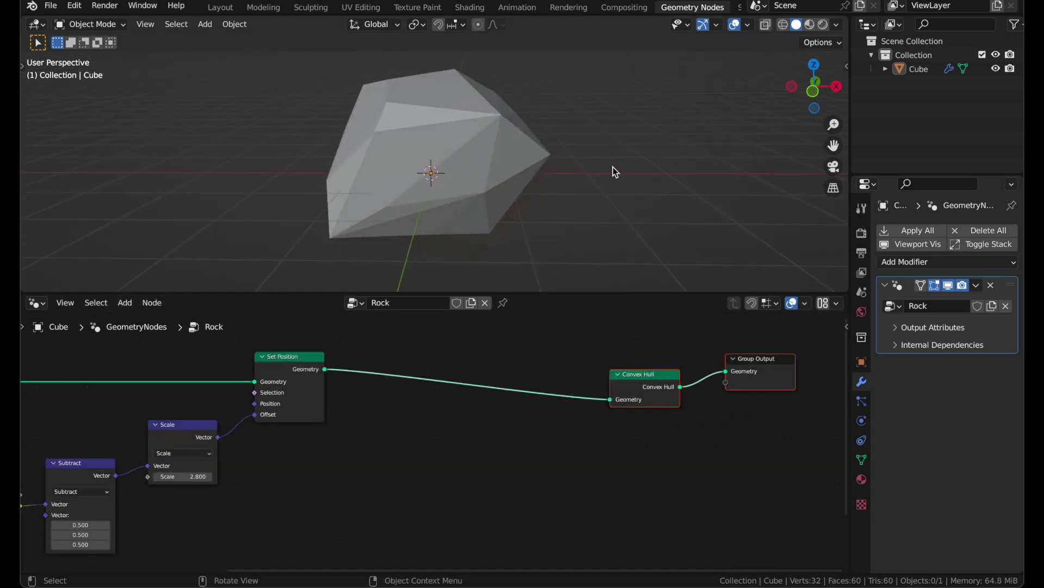
scroll(612, 167, "right", 8)
middle_click_drag(612, 167, 402, 112)
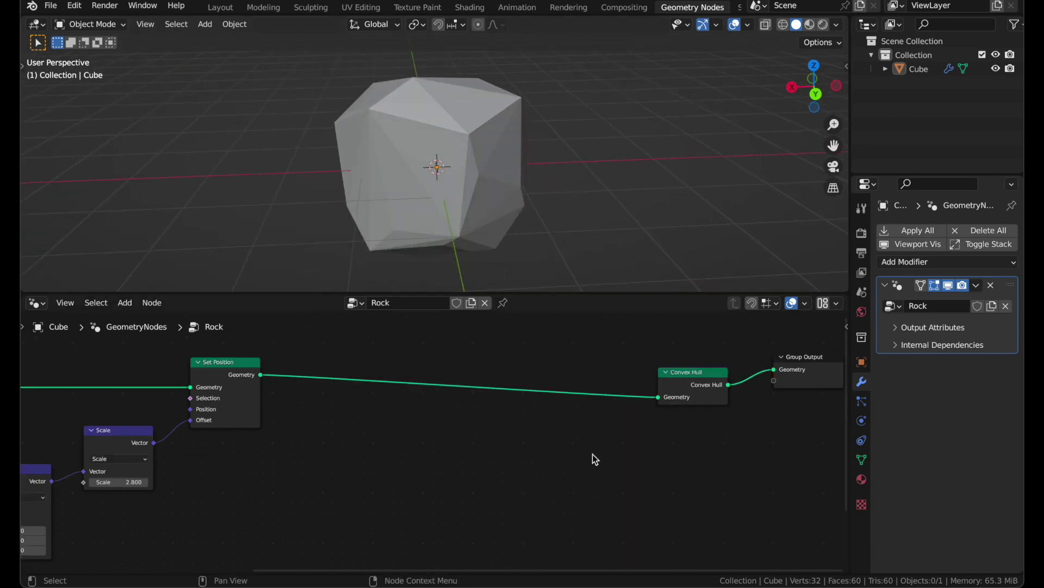
middle_click_drag(560, 261, 524, 240)
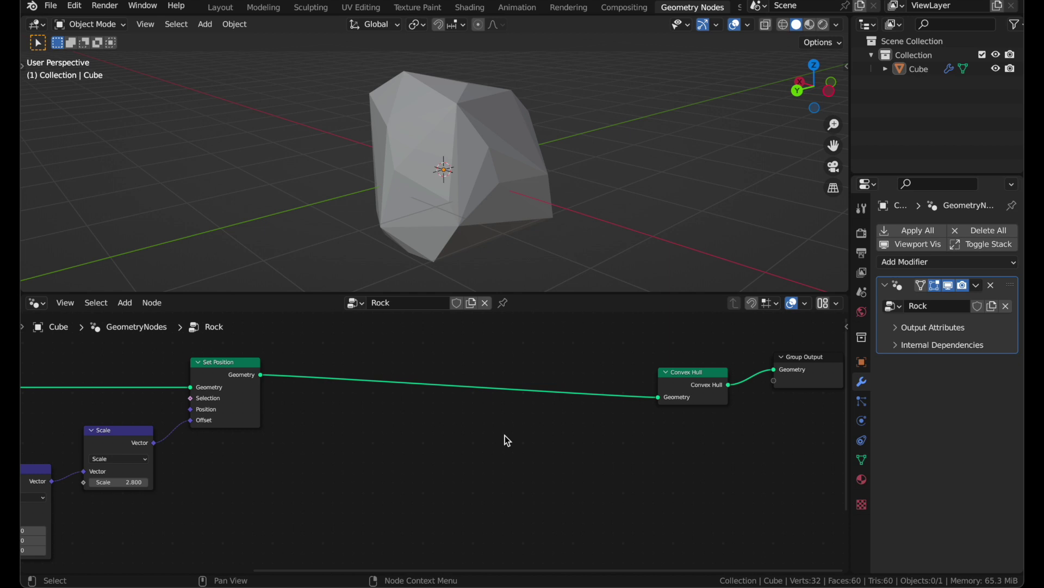
Remove the Convex Hull node while keeping the second Set Position node linked to the Group Output.
left_click(683, 387)
middle_click_drag(679, 427, 671, 446)
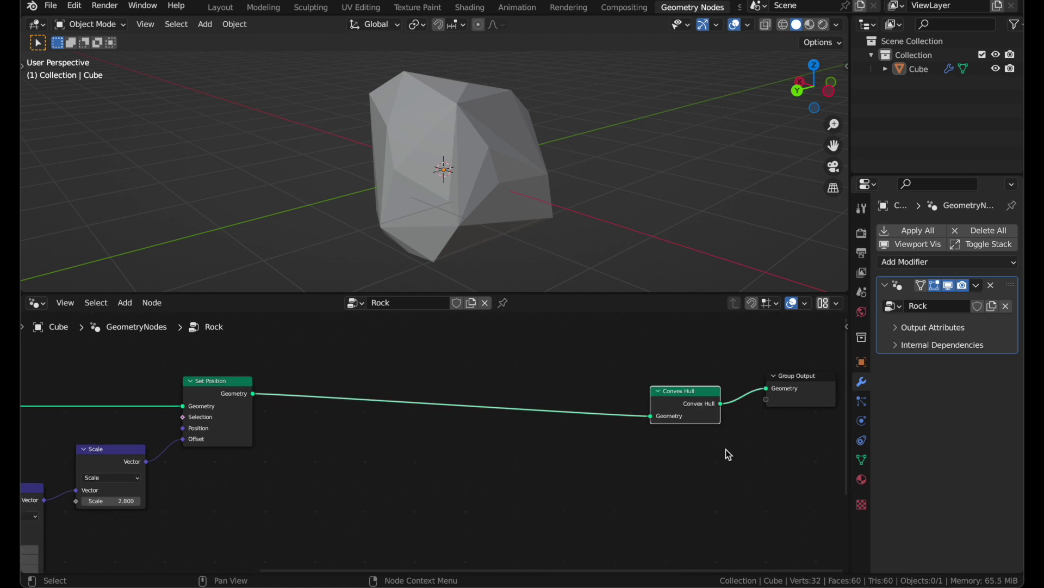
key("ctrl+x")
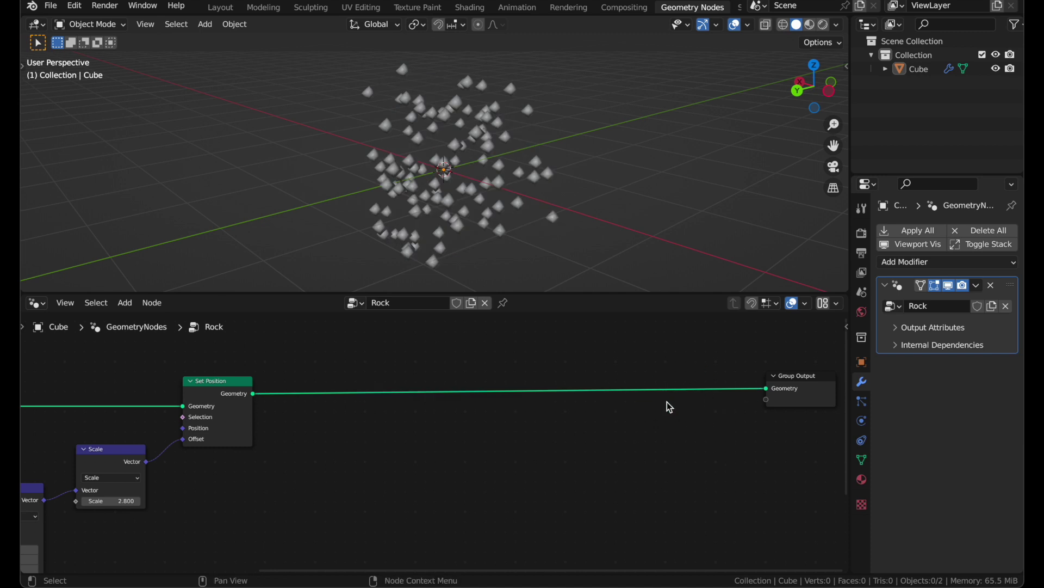
Insert a Points to Volume node directly after the second Set Position node.
key("shift+a")
type("p")
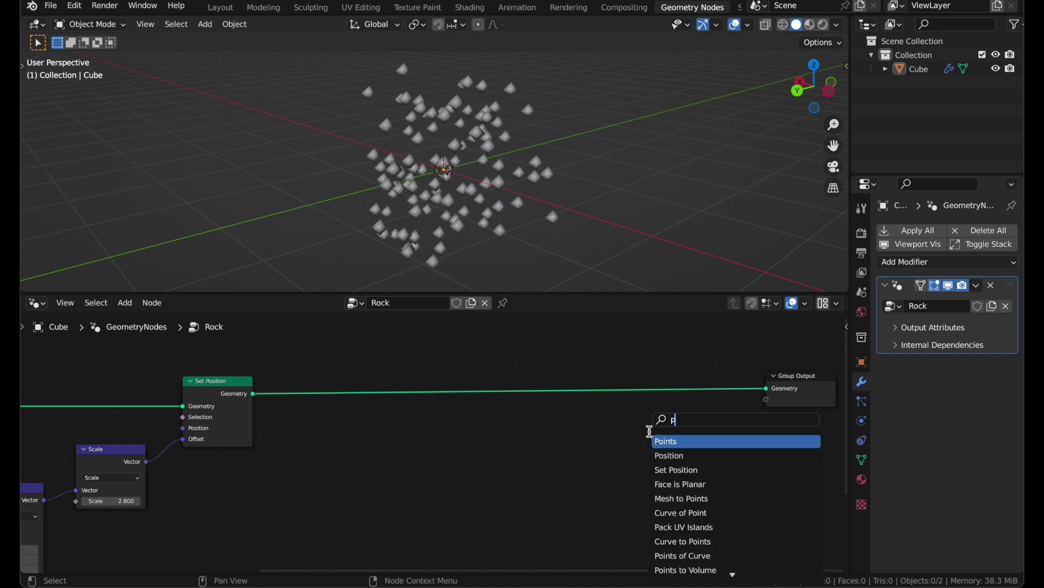
type("oint v")
key("Return")
left_click(279, 385)
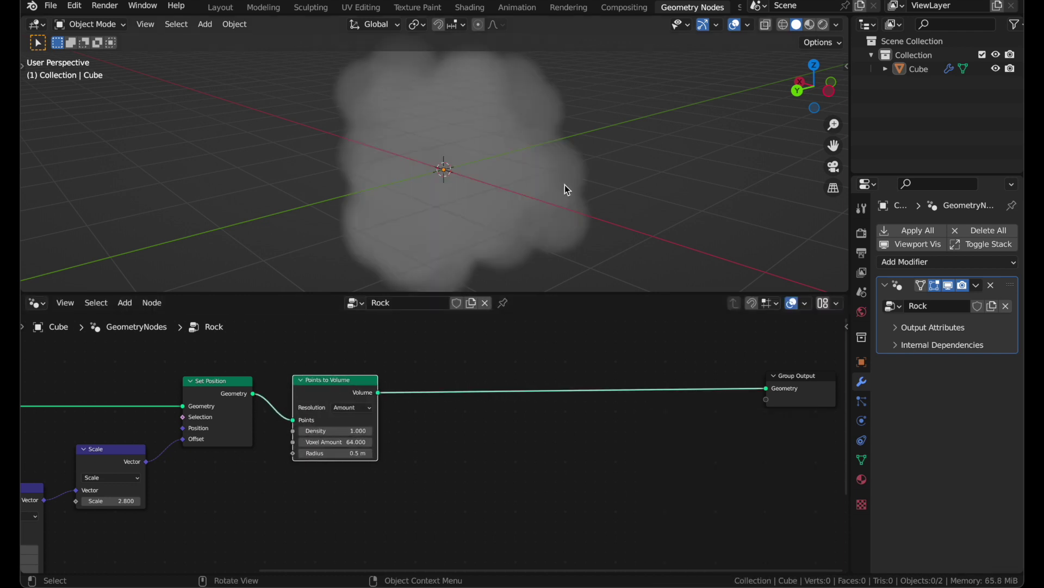
Insert a Volume to Mesh node between Points to Volume and the Group Output.
scroll(565, 185, "right", 10)
scroll(565, 185, "down", 5)
key("shift+a")
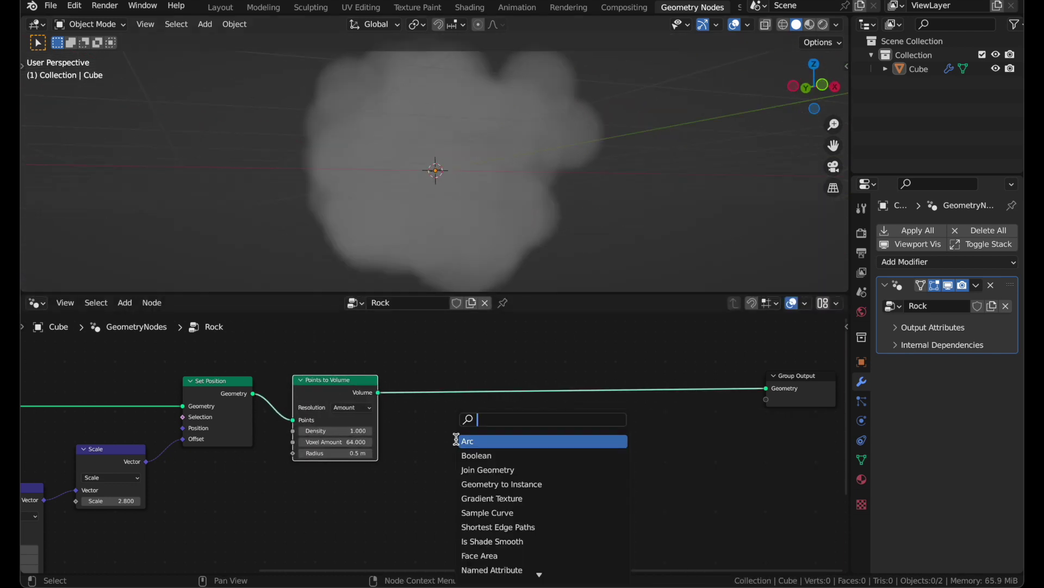
type("vol")
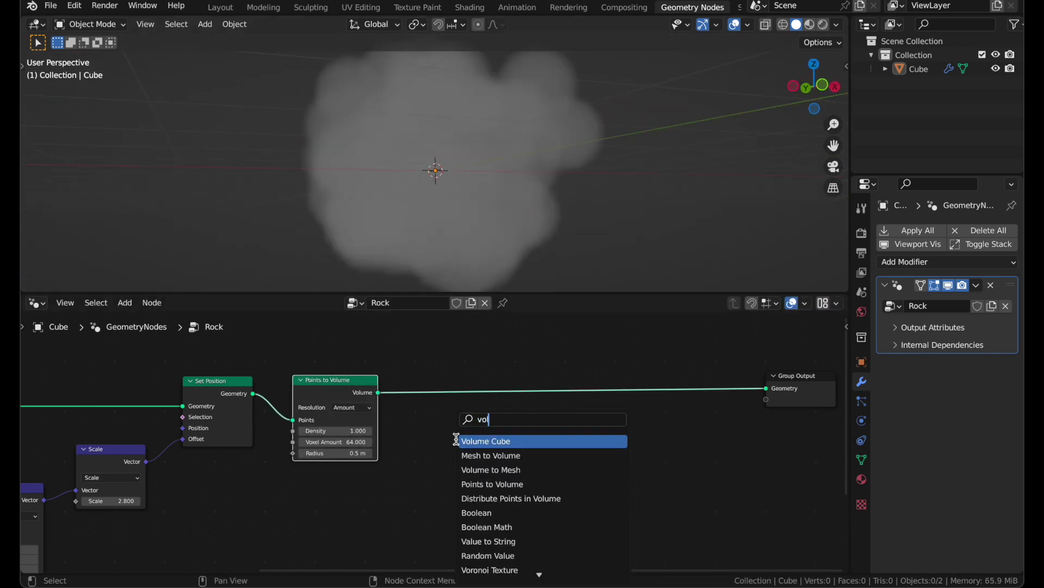
Insert a Convex Hull node between Volume to Mesh and the Group Output.
key("shift+a")
type("conv")
key("Return")
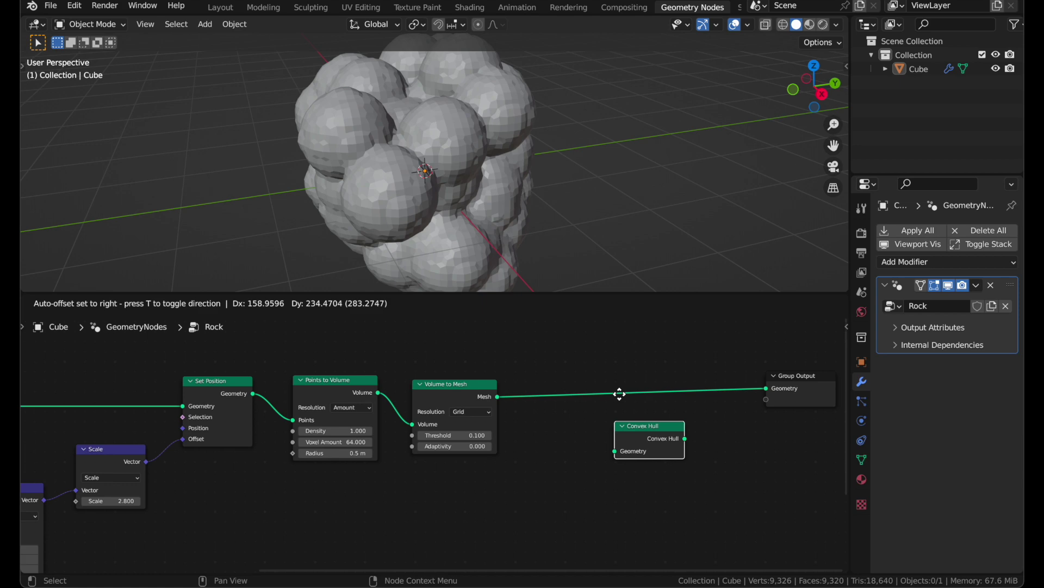
left_click(618, 382)
Set the Points to Volume node's Voxel Amount to 21.6 and its Radius to 0.28 m.
scroll(627, 125, "right", 10)
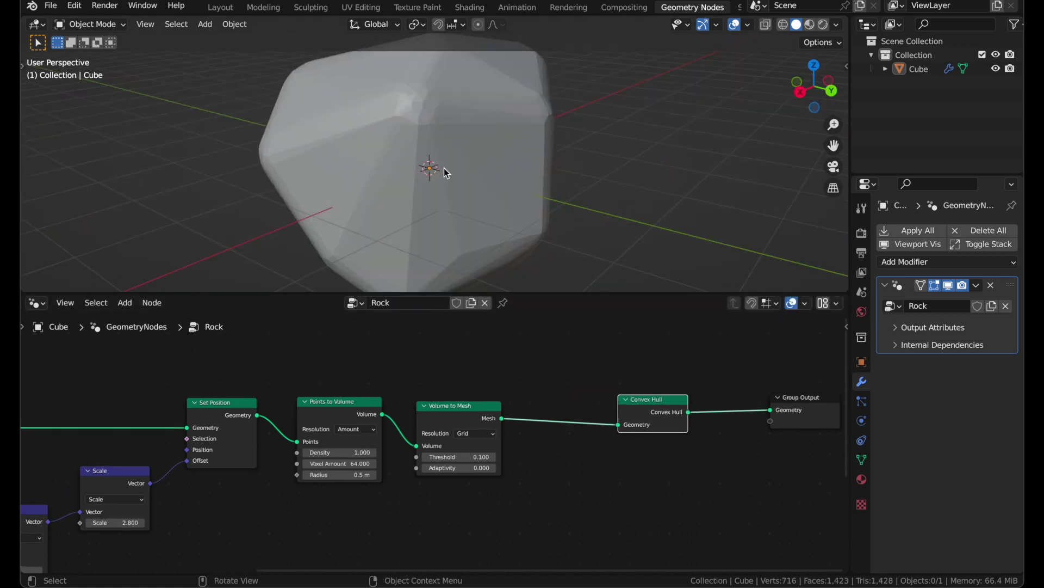
scroll(444, 168, "right", 8)
middle_click_drag(445, 172, 426, 239)
scroll(321, 438, "up", 2)
left_click_drag(326, 479, 440, 511, "shift")
left_click_drag(343, 467, 297, 466)
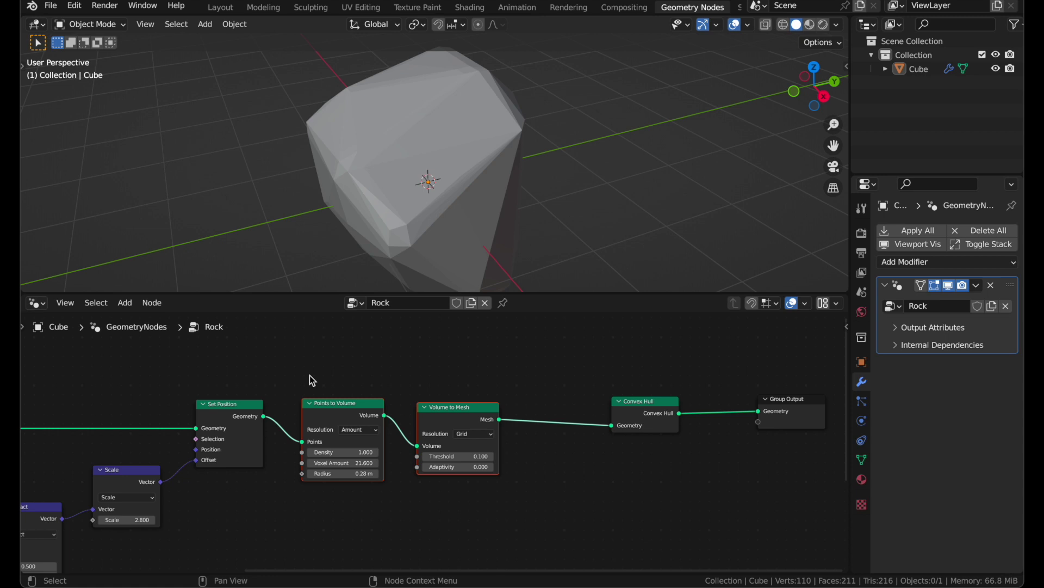
Toggle muting of the Points to Volume and Volume to Mesh nodes to compare the rock with and without them.
key("m")
key("m")
key("m")
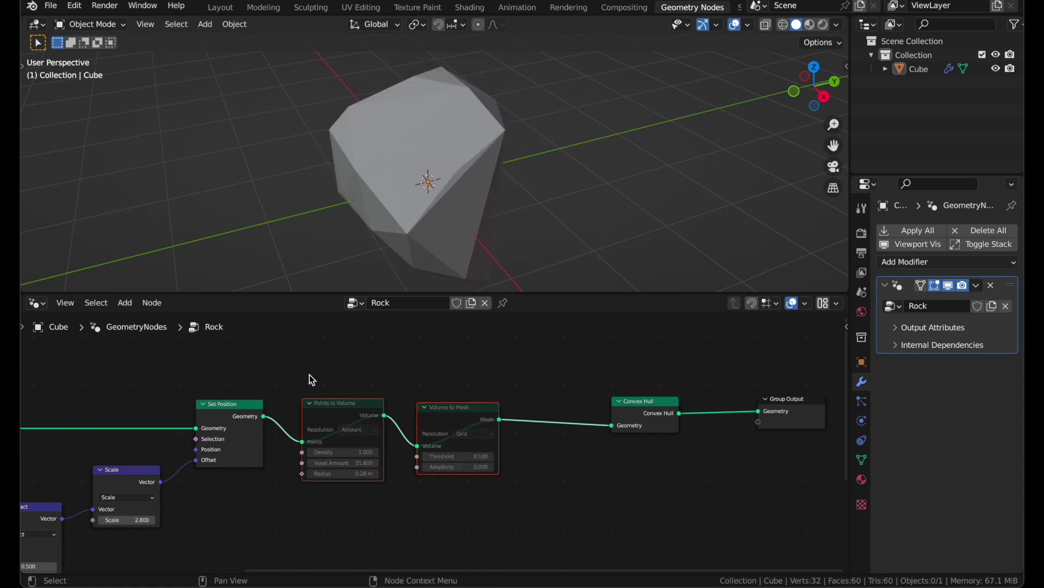
key("m")
key("m")
key("m")
Inspect the rock from several sides and annotate a horizontal line across its middle.
middle_click_drag(485, 108, 485, 106)
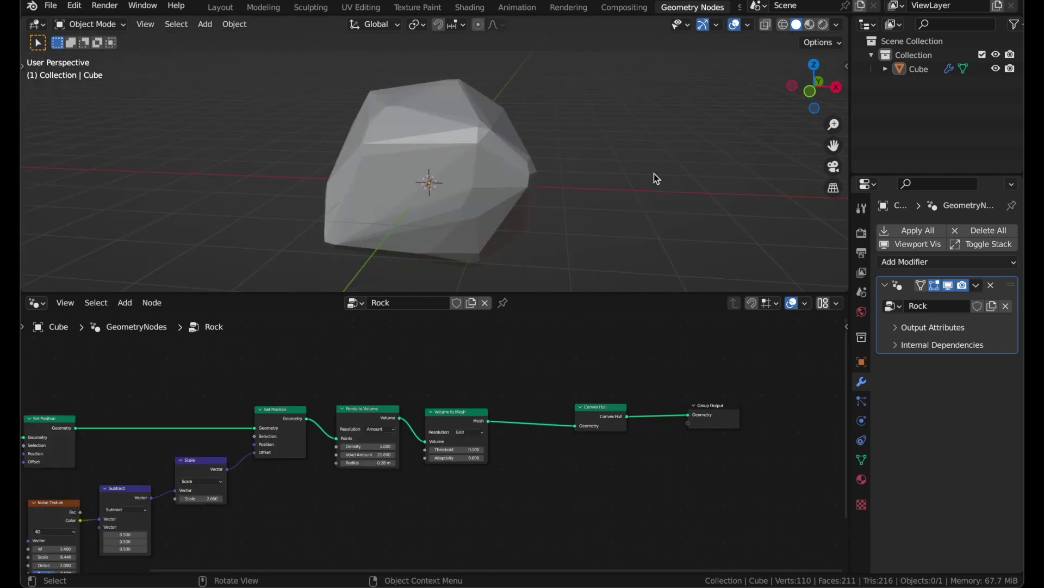
middle_click_drag(654, 174, 654, 174)
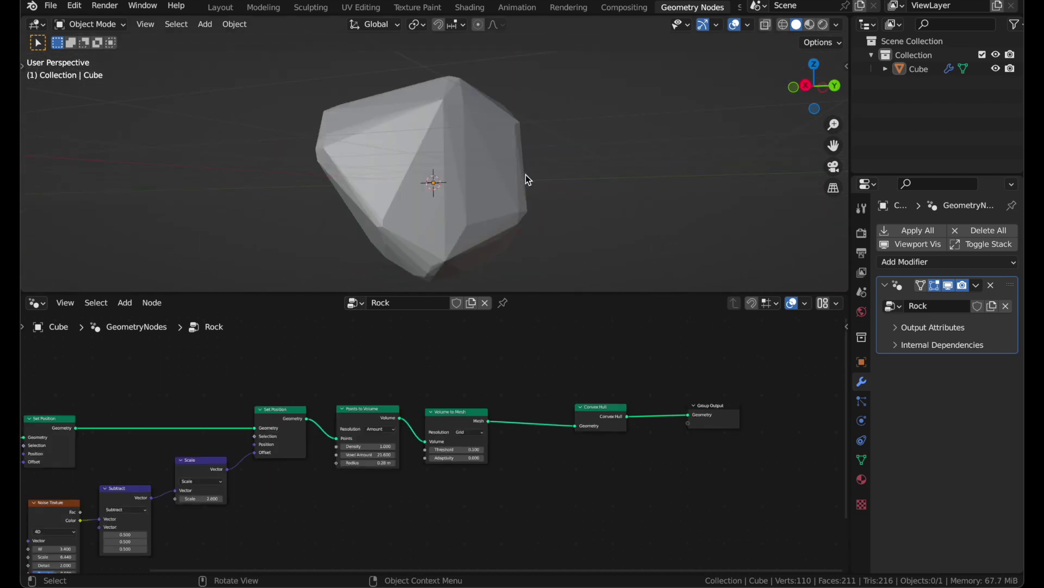
mouse_move(526, 174)
middle_mouse_down()
mouse_move(513, 175)
mouse_move(524, 184)
middle_mouse_up()
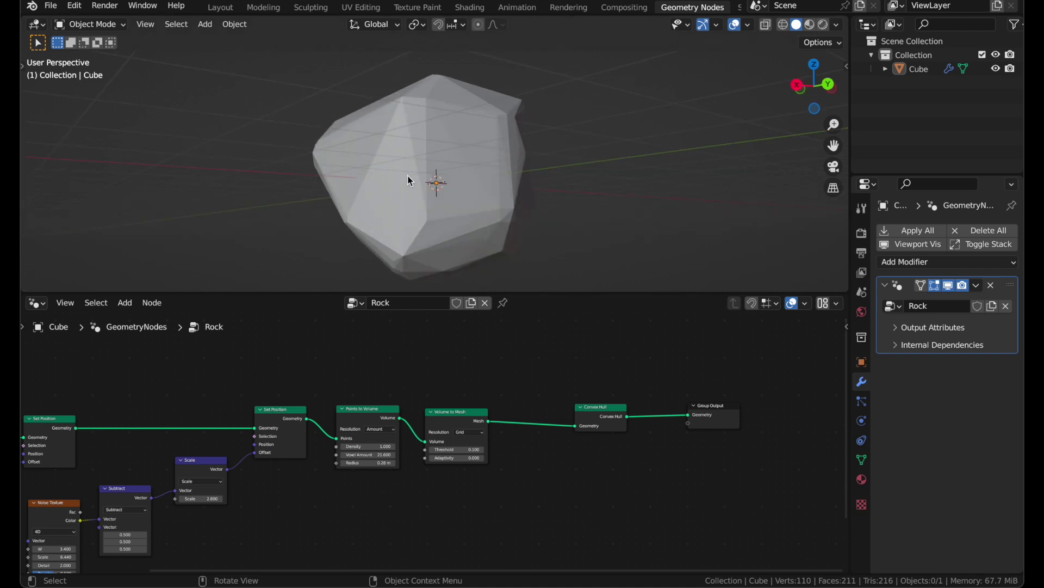
middle_click_drag(450, 227, 423, 221)
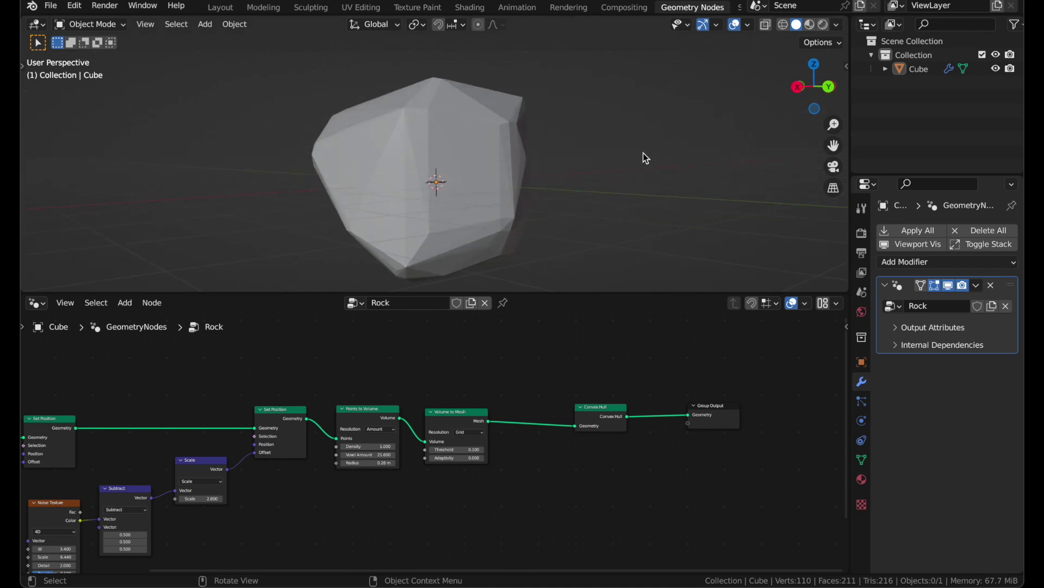
key("d")
left_click_drag(300, 183, 531, 174)
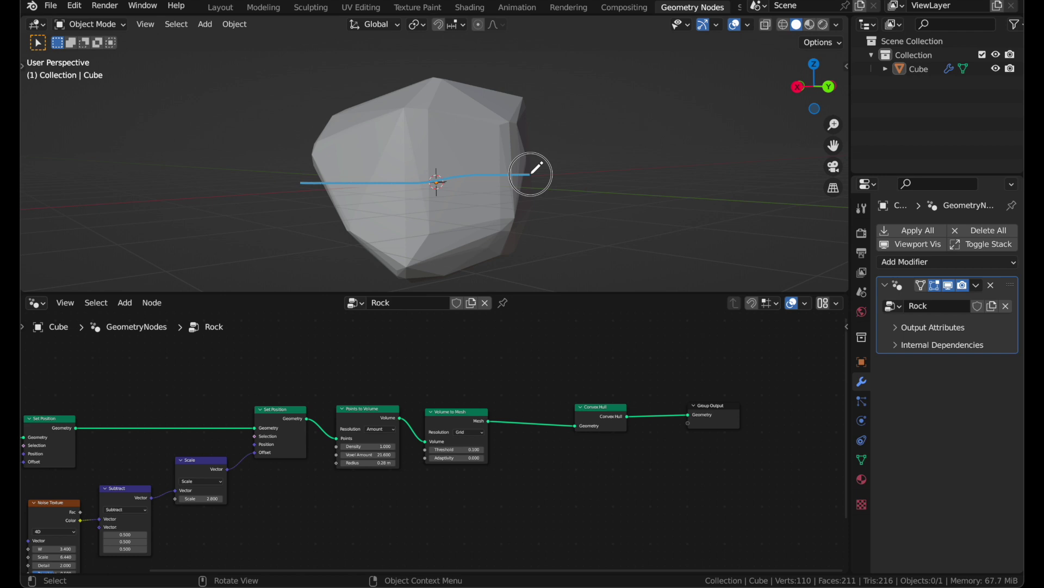
Make room between the Convex Hull and Group Output nodes and insert a new Set Position node there.
left_click_drag(730, 417, 839, 417)
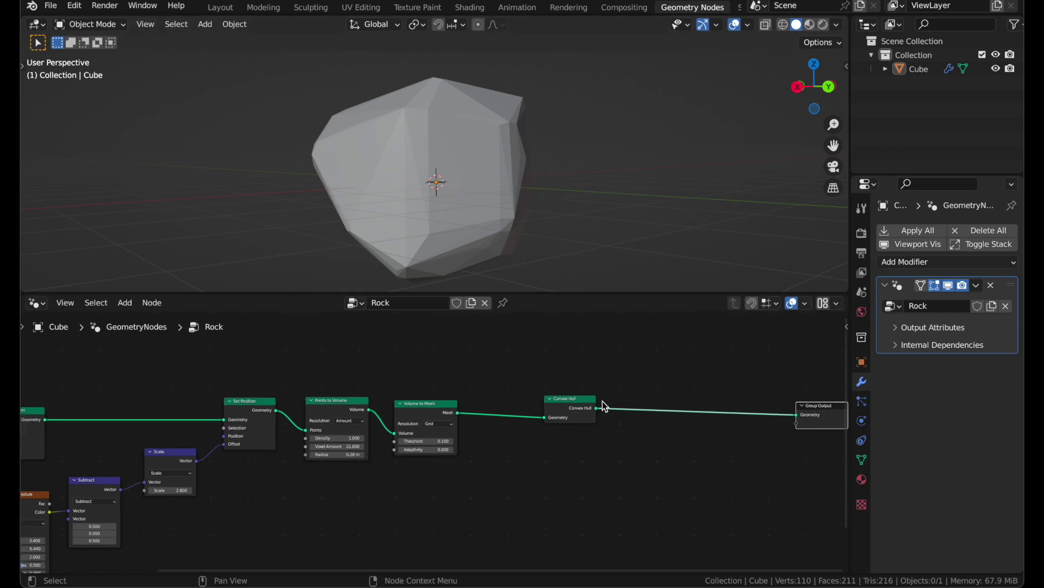
left_click_drag(570, 406, 494, 412)
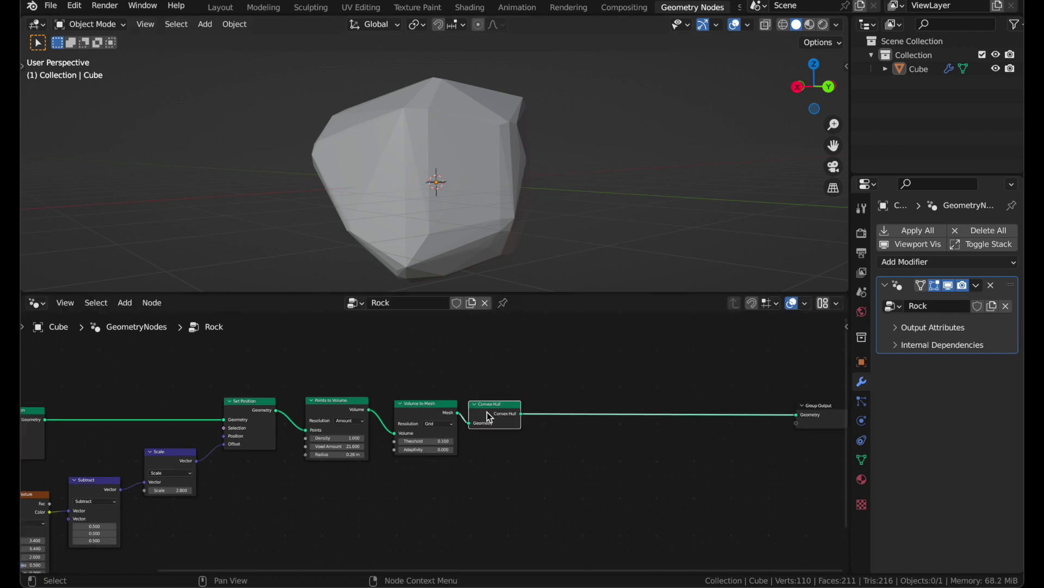
key("shift+a")
type("s")
middle_click_drag(640, 455, 531, 419)
type("sepo")
key("Return")
left_click(551, 391)
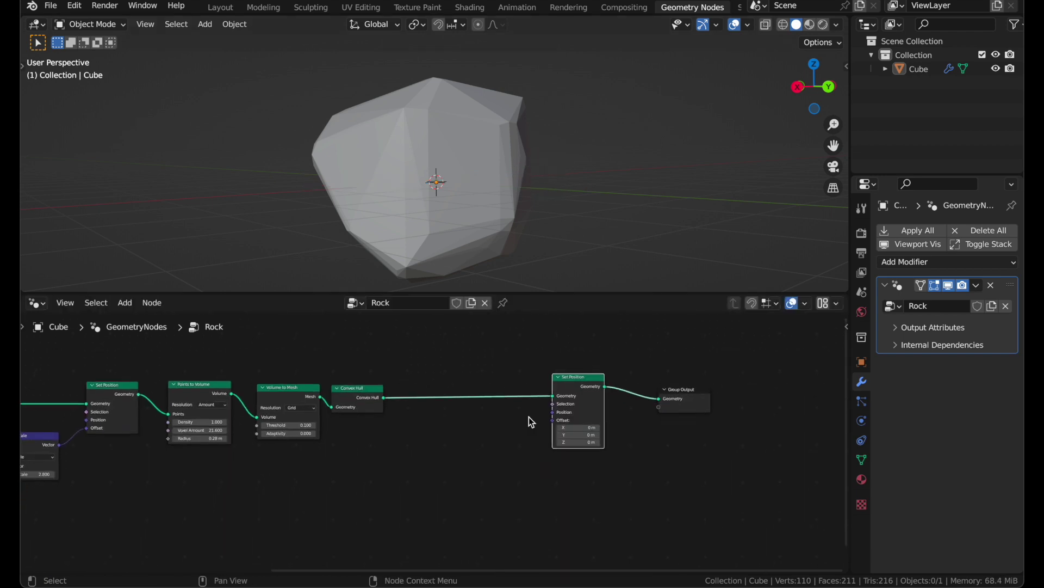
Add a Position node and connect it to the new Set Position node's Position input.
scroll(511, 435, "up", 2)
key("shift+a")
type("spo")
key("Down")
key("Return")
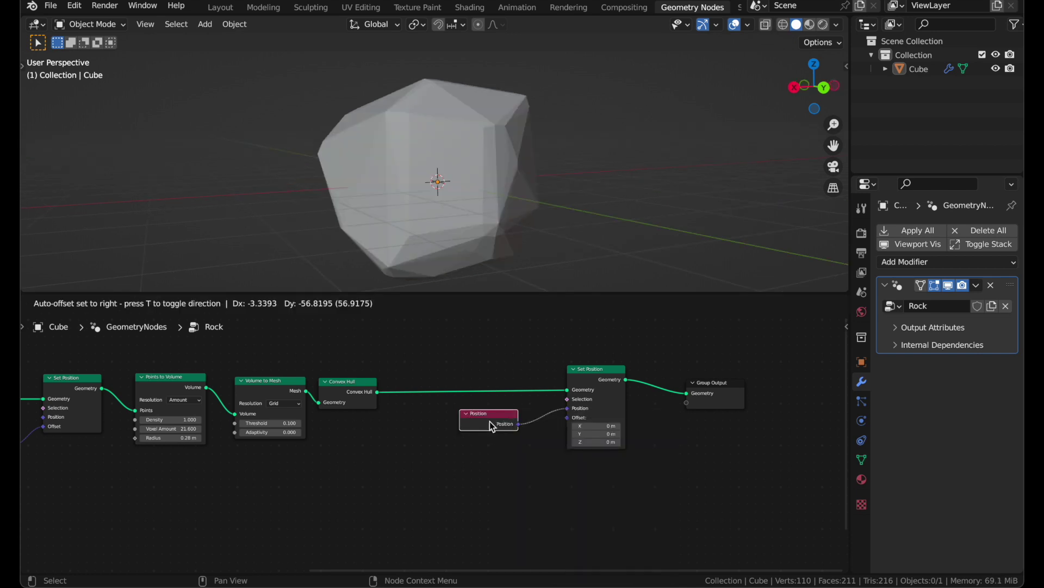
left_click(491, 422)
middle_click_drag(661, 212, 619, 212)
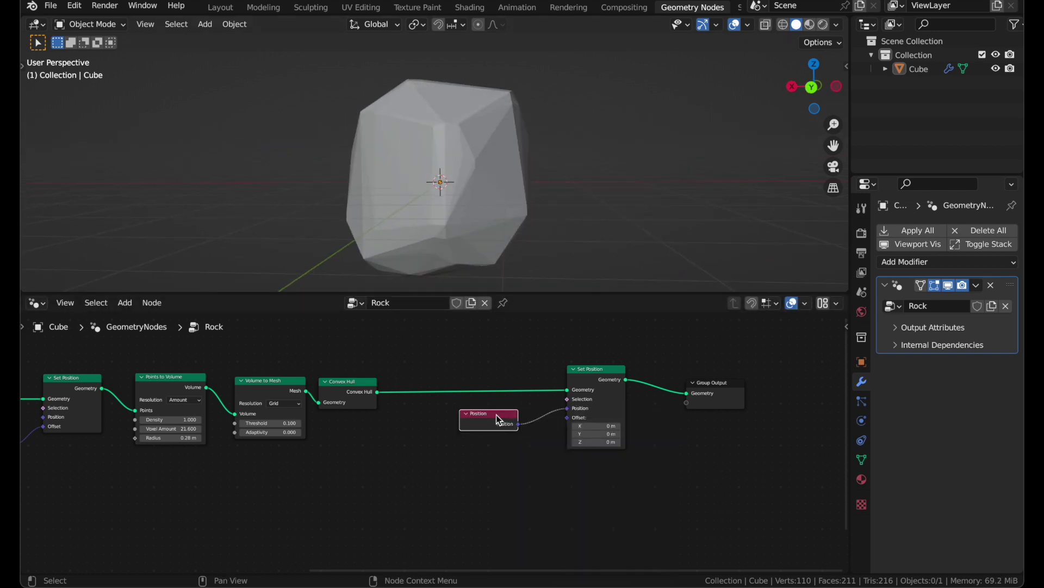
Move the Position node away from Set Position and insert a Separate XYZ node on its link.
left_click_drag(494, 416, 360, 465)
key("shift+a")
type("ssep")
key("Return")
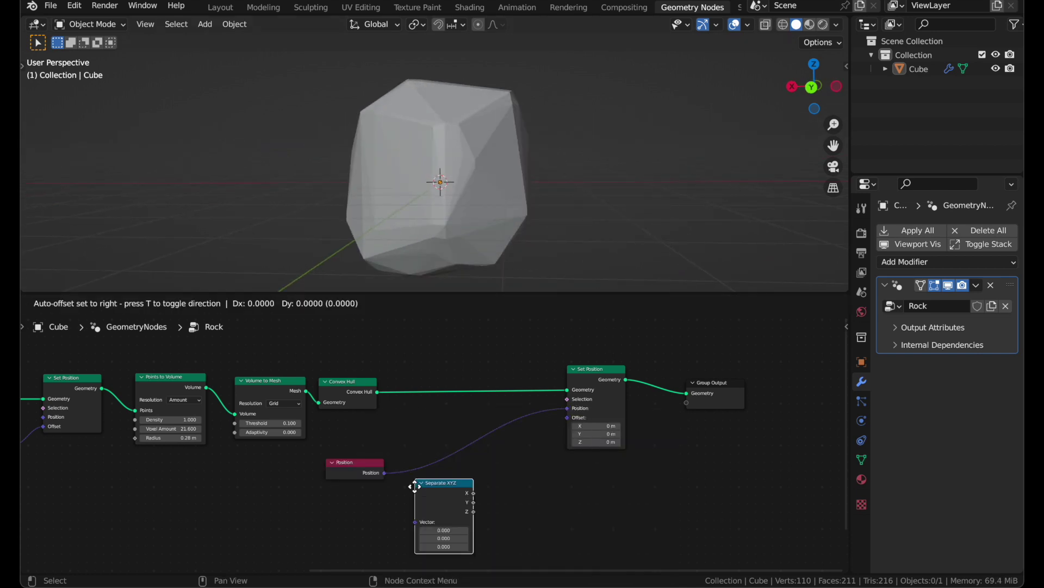
left_click(408, 451)
Insert a Combine XYZ node before Set Position and connect only X and Y from Separate XYZ to it.
key("shift+a")
type("com")
left_click(489, 454)
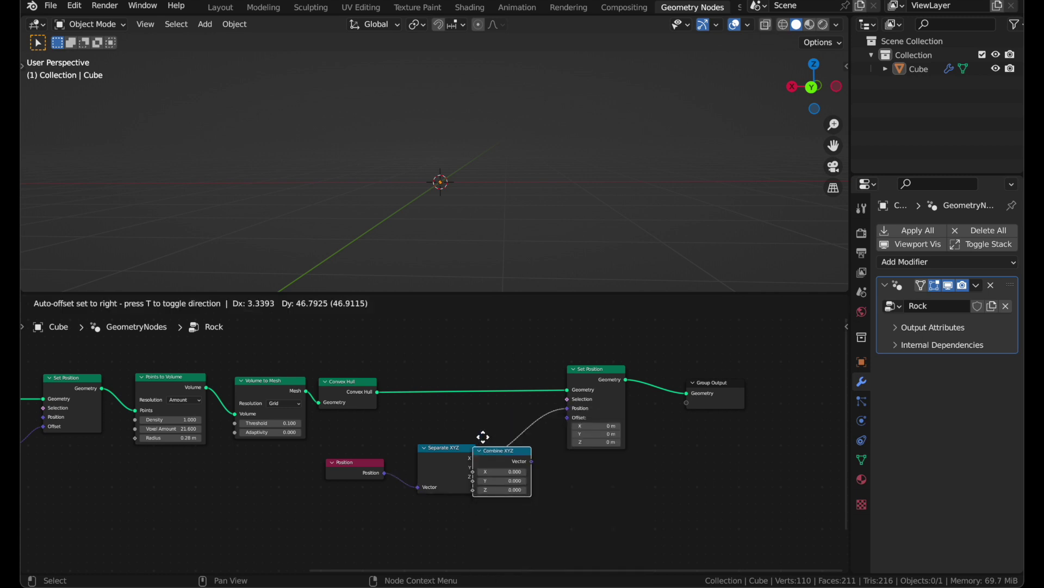
left_click(487, 427)
left_click_drag(471, 460, 514, 457)
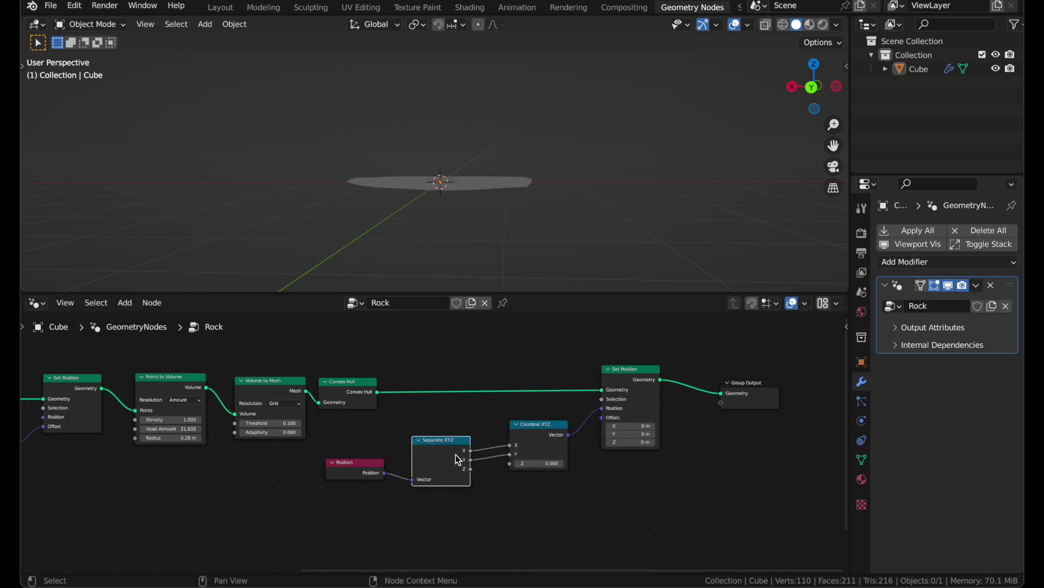
Add a Less Than or Equal compare node feeding the Selection input of the last Set Position node.
scroll(468, 457, "up", 2)
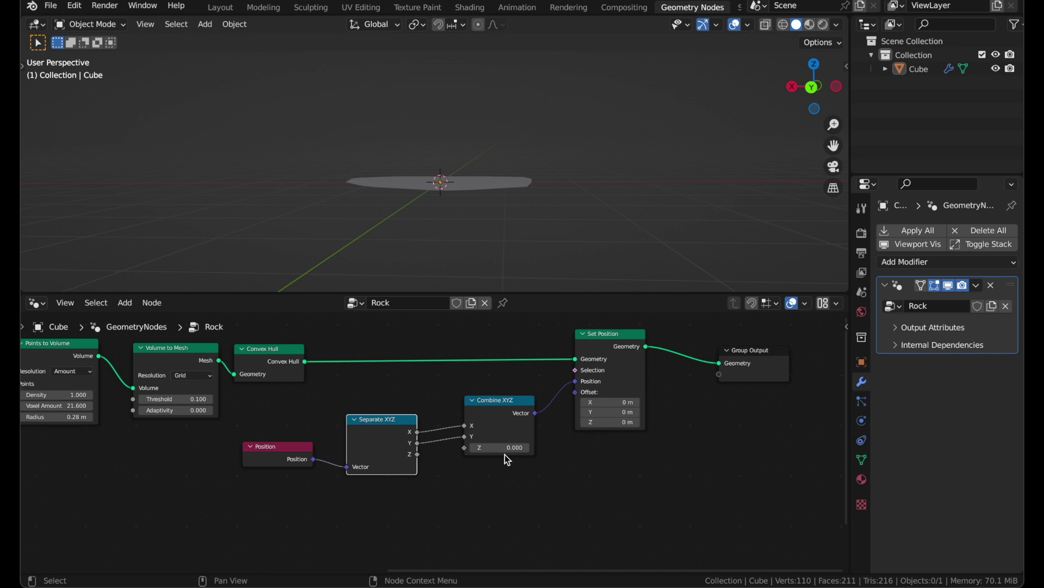
scroll(530, 260, "up", 5)
scroll(529, 259, "down", 5)
scroll(530, 260, "up", 4)
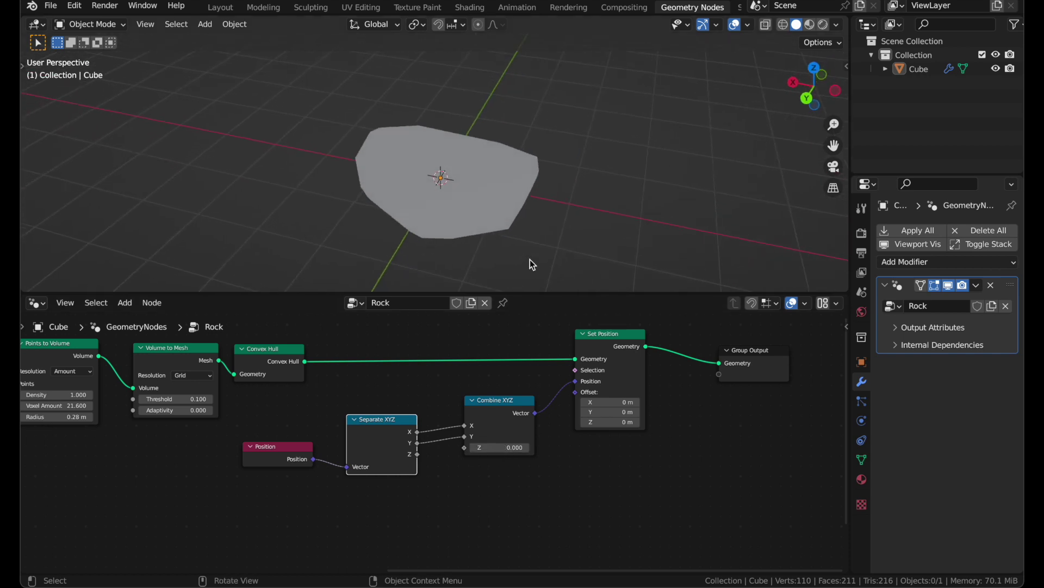
scroll(530, 259, "up", 3)
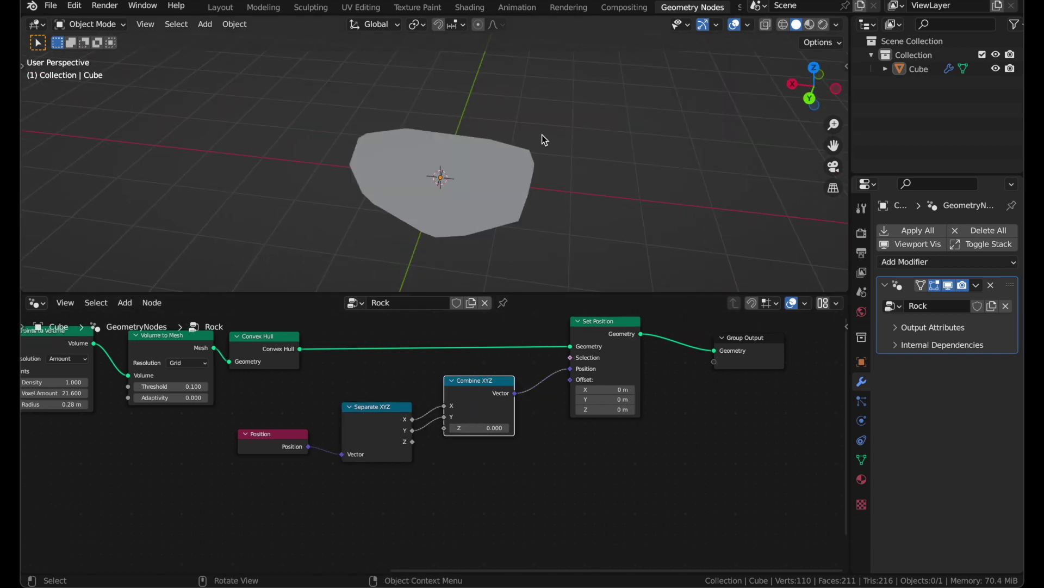
middle_click_drag(540, 137, 539, 130)
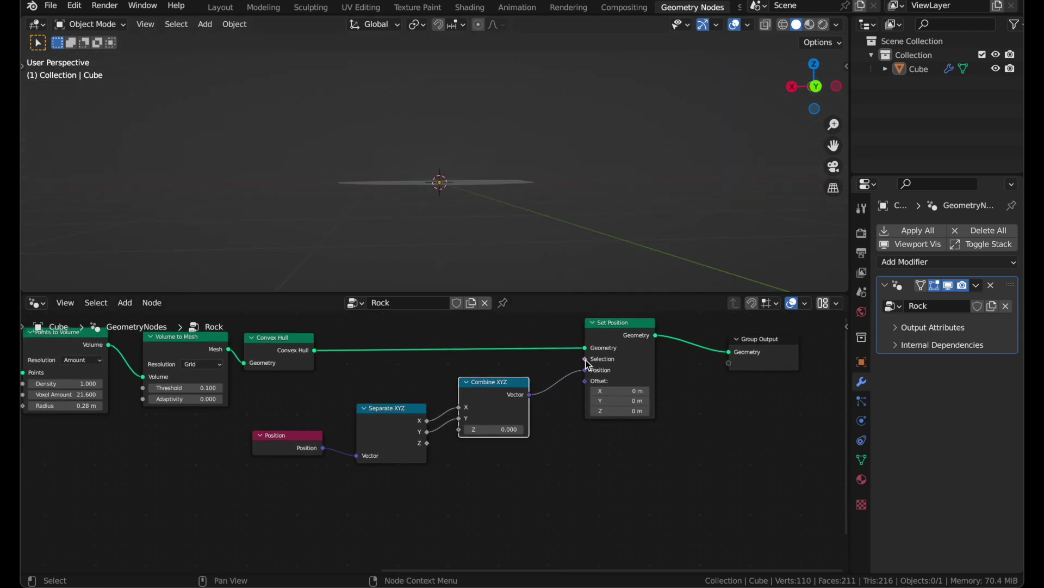
left_click_drag(585, 359, 469, 514)
type("less")
key("Down")
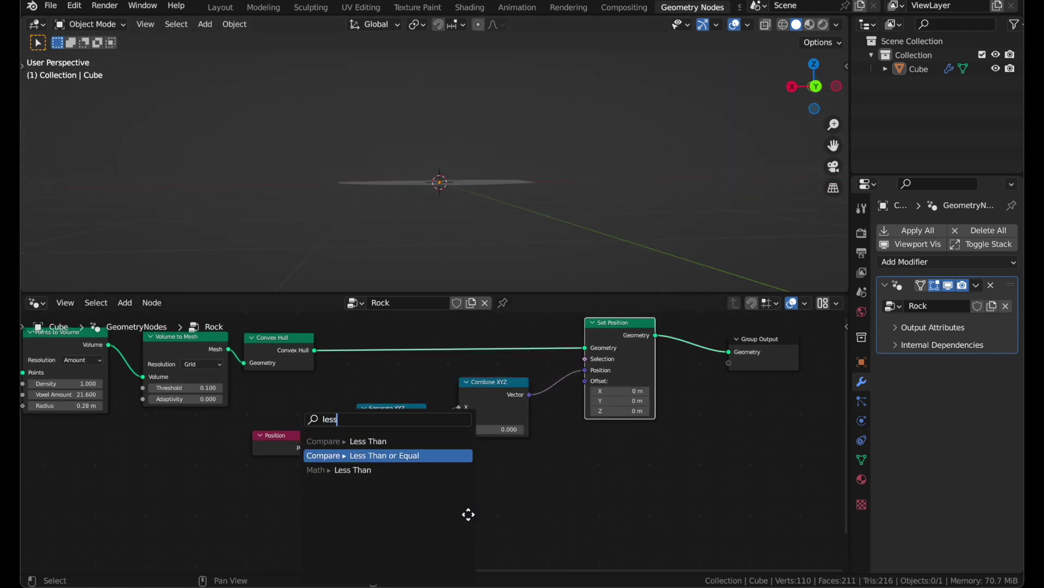
key("Return")
Set the Less Than or Equal node to Float and connect the Z output of Separate XYZ to its A input.
left_click(503, 492)
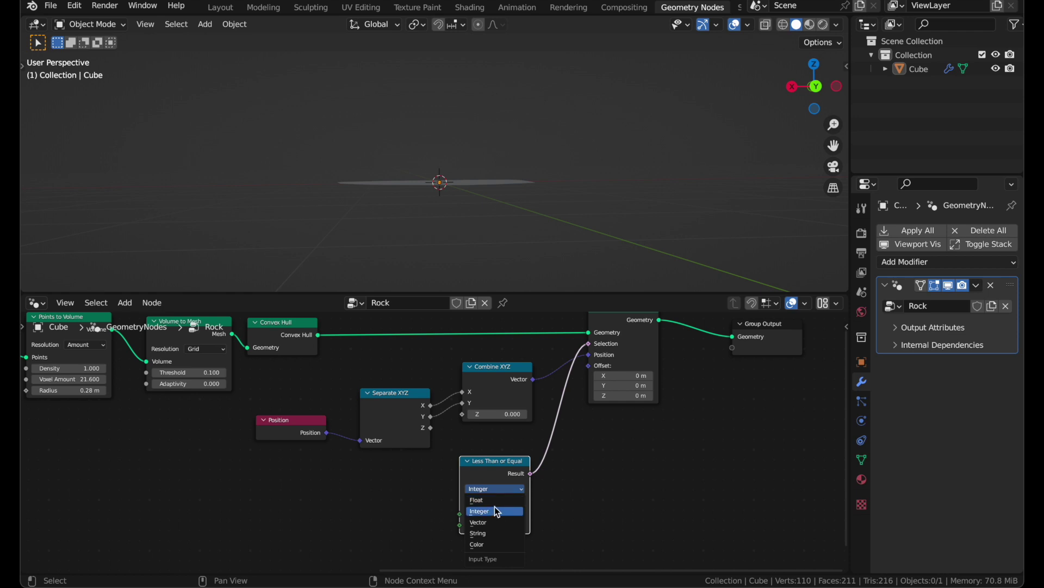
left_click(477, 500)
middle_click_drag(477, 499, 517, 493)
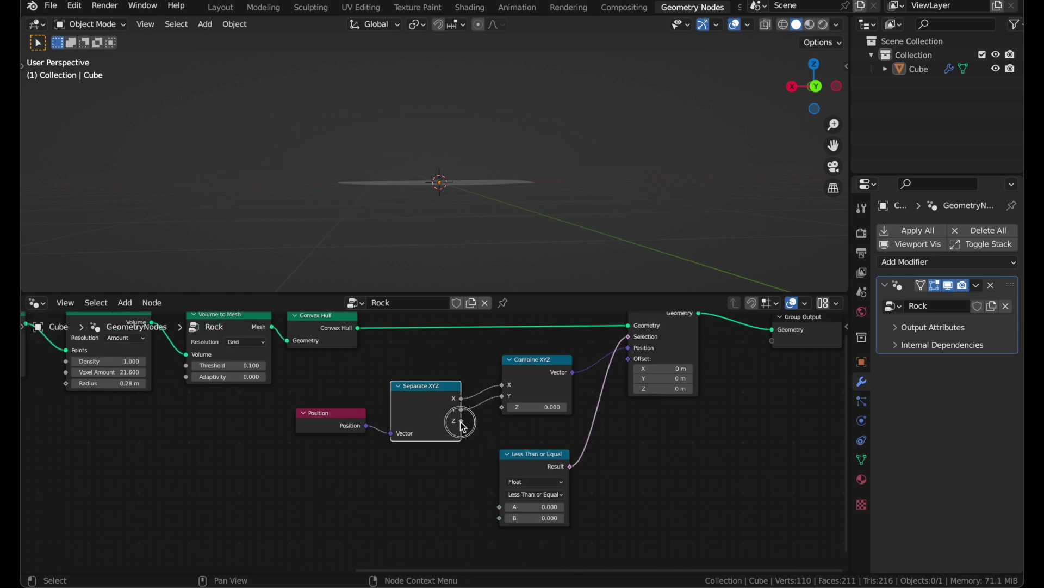
left_click_drag(456, 418, 500, 506)
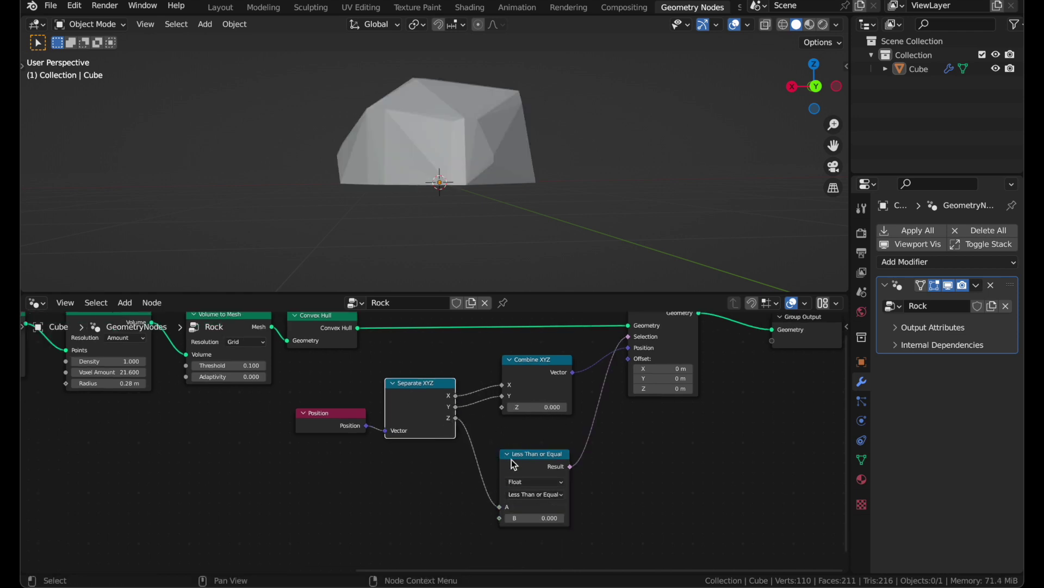
Change the Random Value node's Seed to get a different rock shape.
middle_click_drag(522, 522, 489, 552)
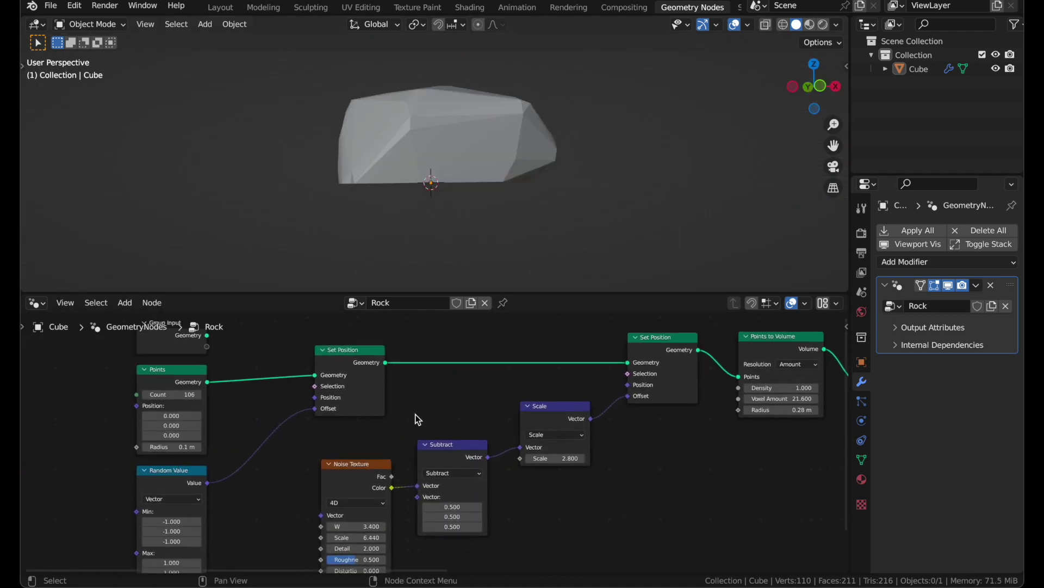
scroll(418, 420, "down", 5)
scroll(201, 521, "down", 1)
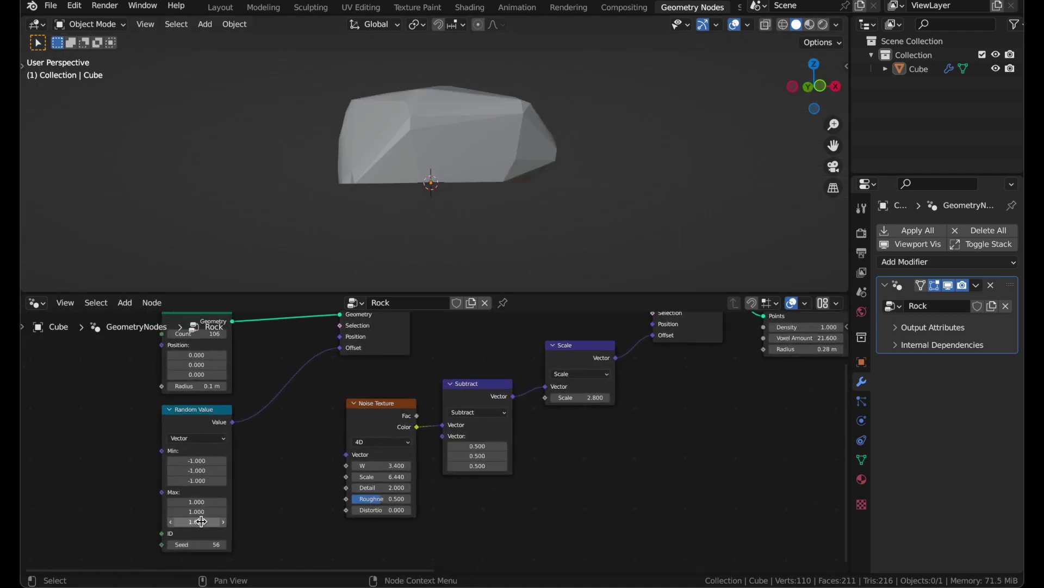
left_click_drag(225, 545, 221, 550)
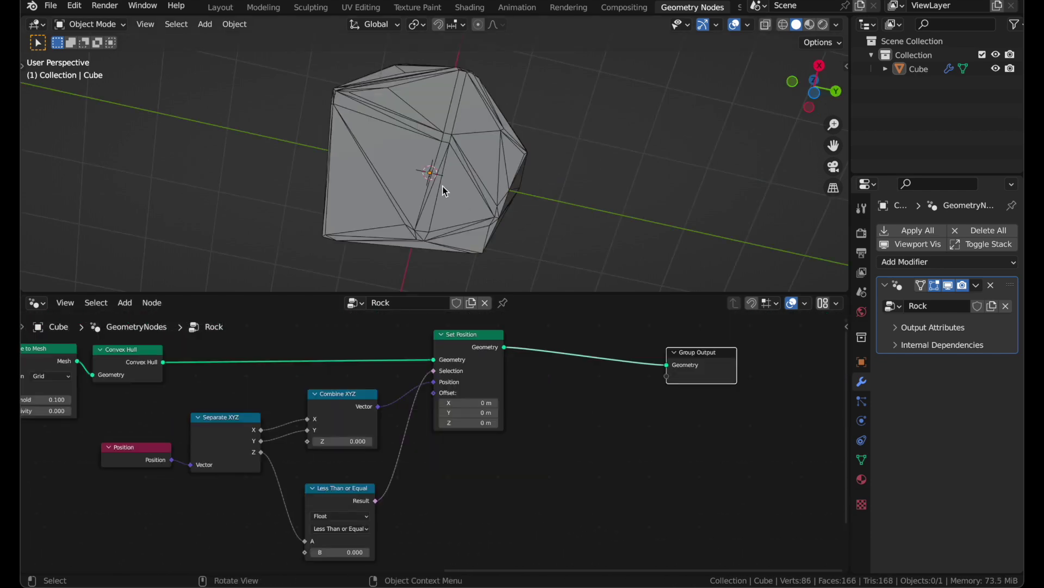
Examine the wireframe edges on the rock's flattened underside.
scroll(433, 125, "up", 10)
scroll(433, 125, "up", 3)
scroll(433, 126, "down", 10)
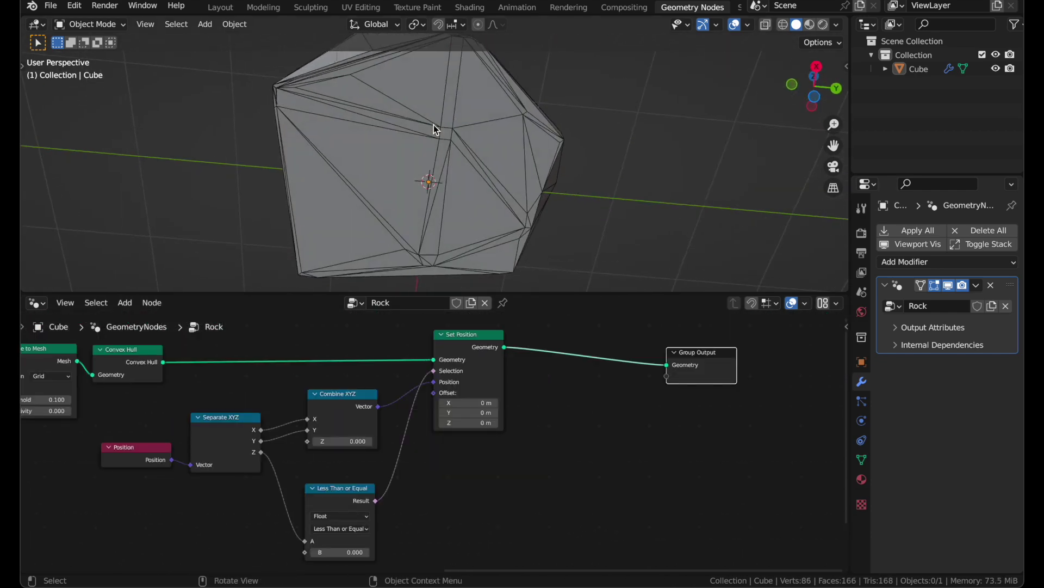
Insert a Merge by Distance node between the last Set Position and the Group Output, with Distance 0.8 m.
middle_click_drag(434, 125, 433, 122)
scroll(546, 396, "right", 2)
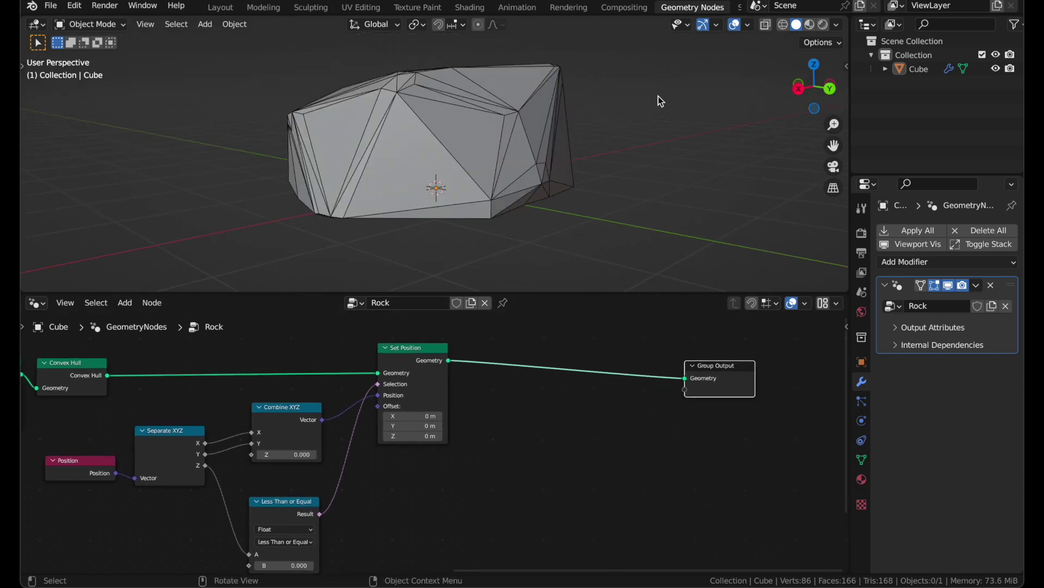
scroll(658, 97, "up", 5)
scroll(658, 96, "right", 5)
scroll(658, 96, "down", 5)
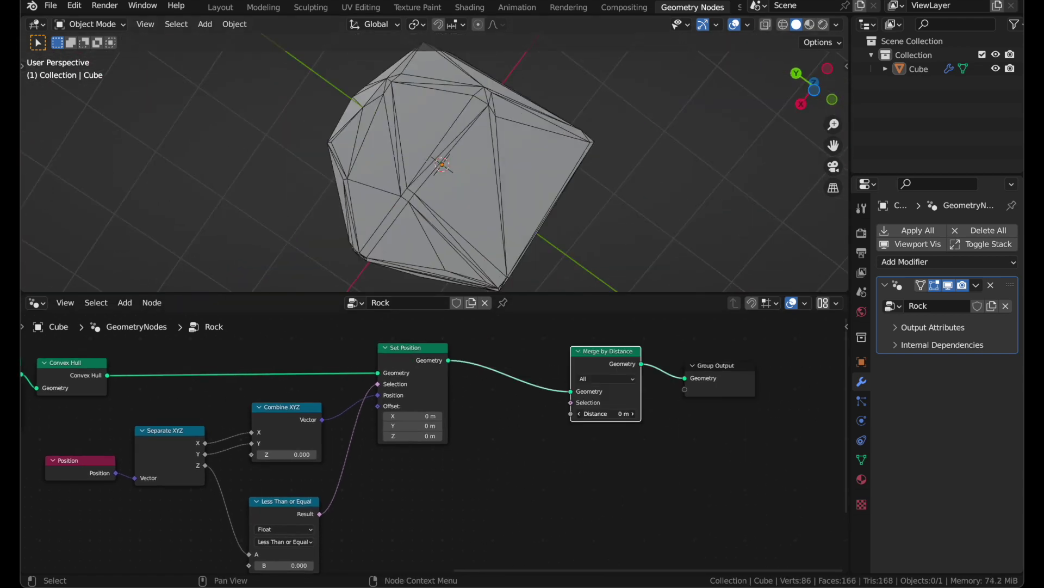
left_click_drag(606, 414, 641, 414)
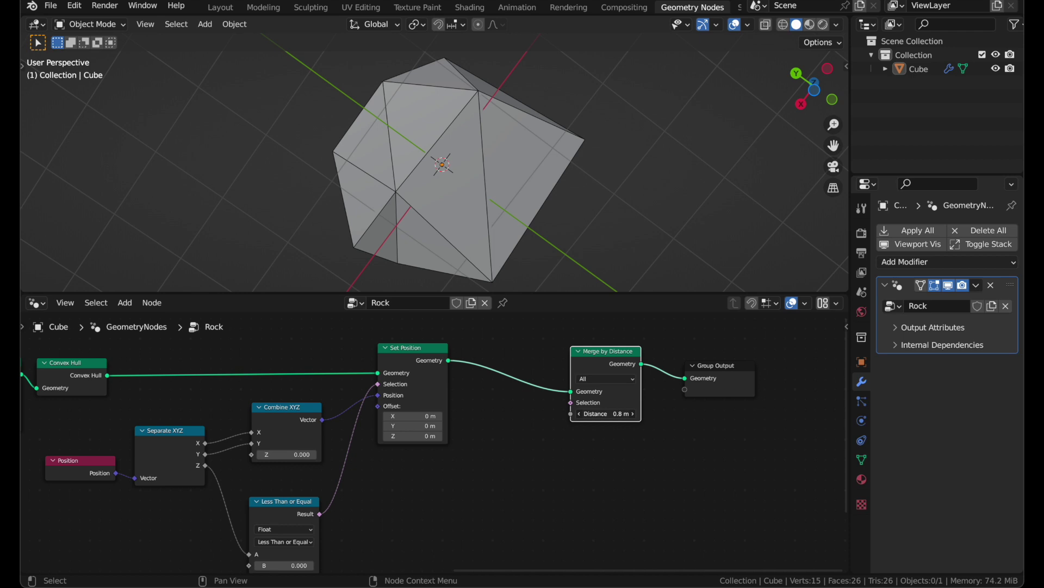
scroll(540, 200, "down", 10)
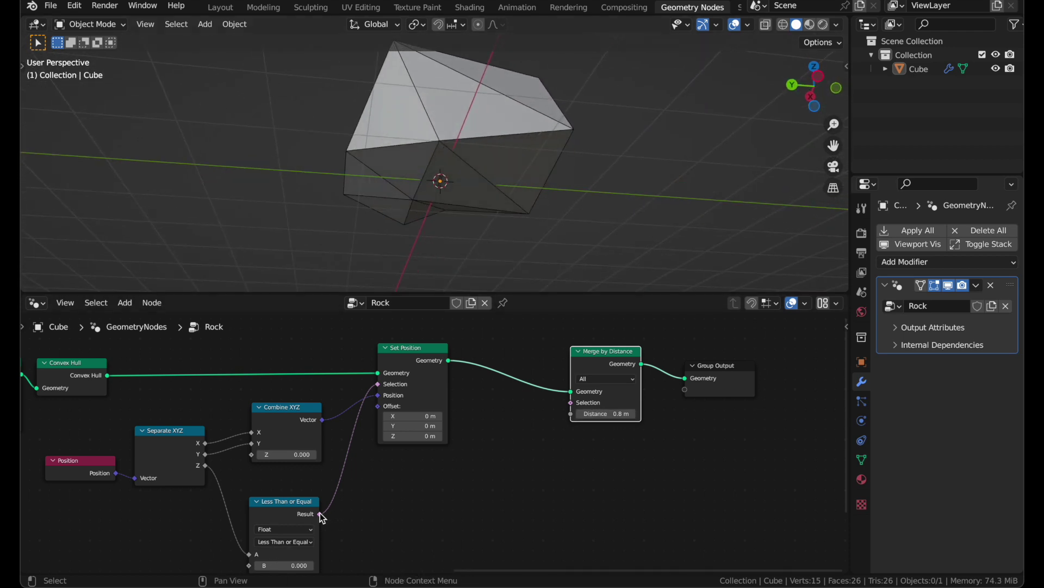
Connect the Less Than or Equal Result to the Merge by Distance Selection so only the base vertices merge.
left_click_drag(321, 514, 574, 403)
scroll(592, 233, "up", 5)
scroll(592, 233, "down", 10)
scroll(452, 195, "down", 3)
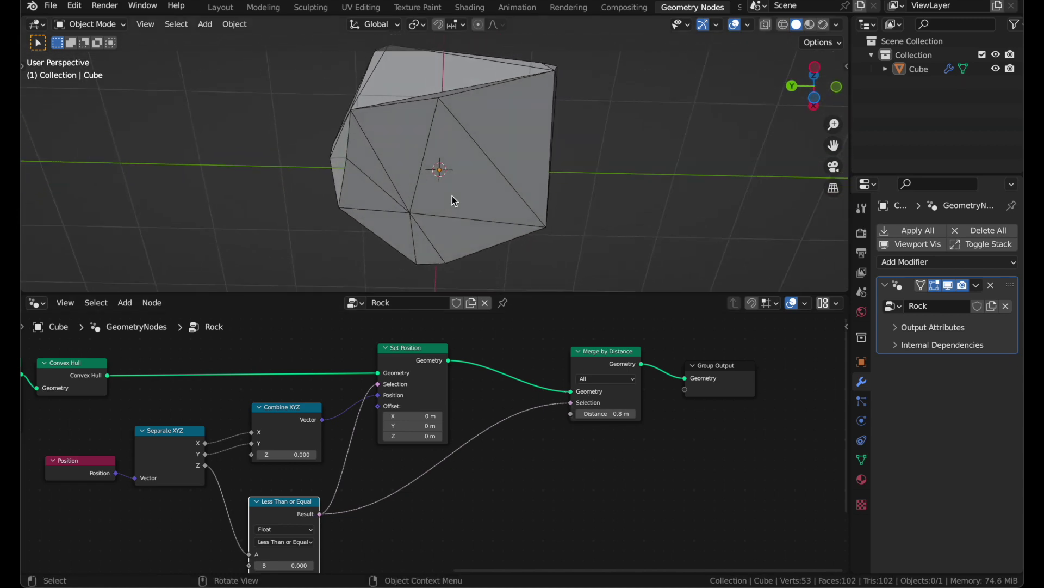
scroll(451, 196, "down", 10)
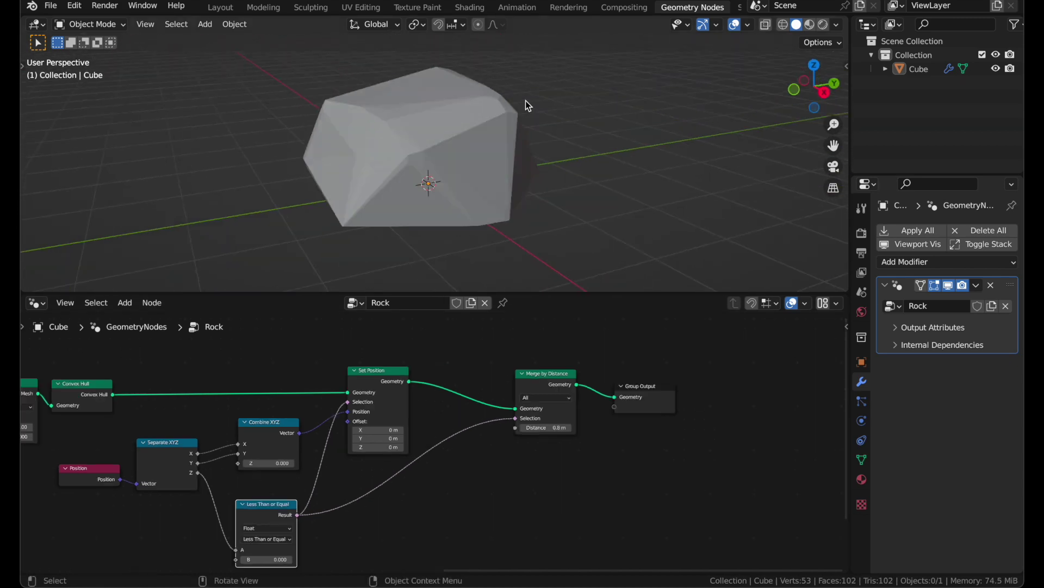
middle_click_drag(526, 100, 392, 181)
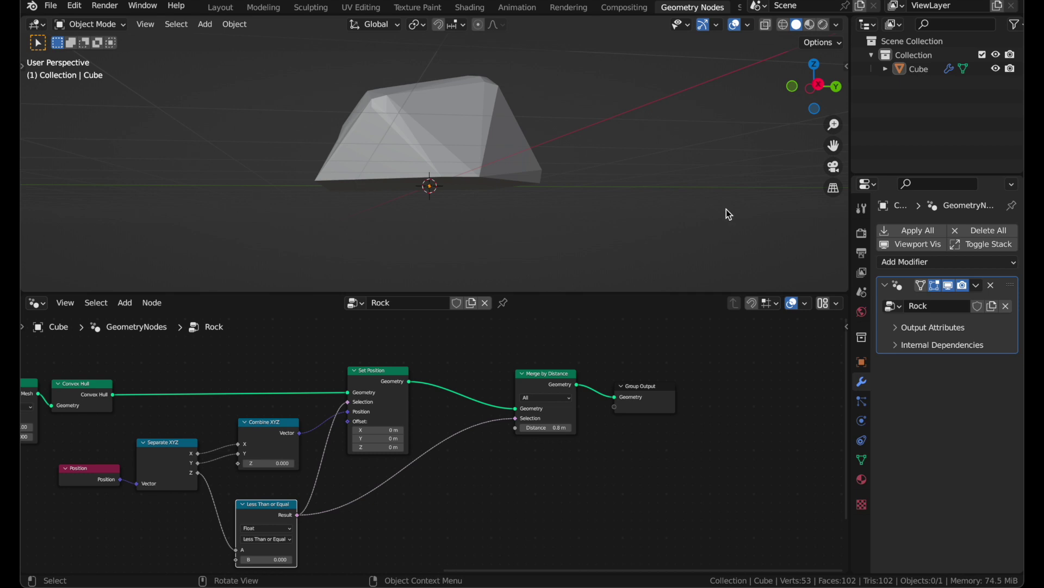
scroll(730, 210, "right", 3)
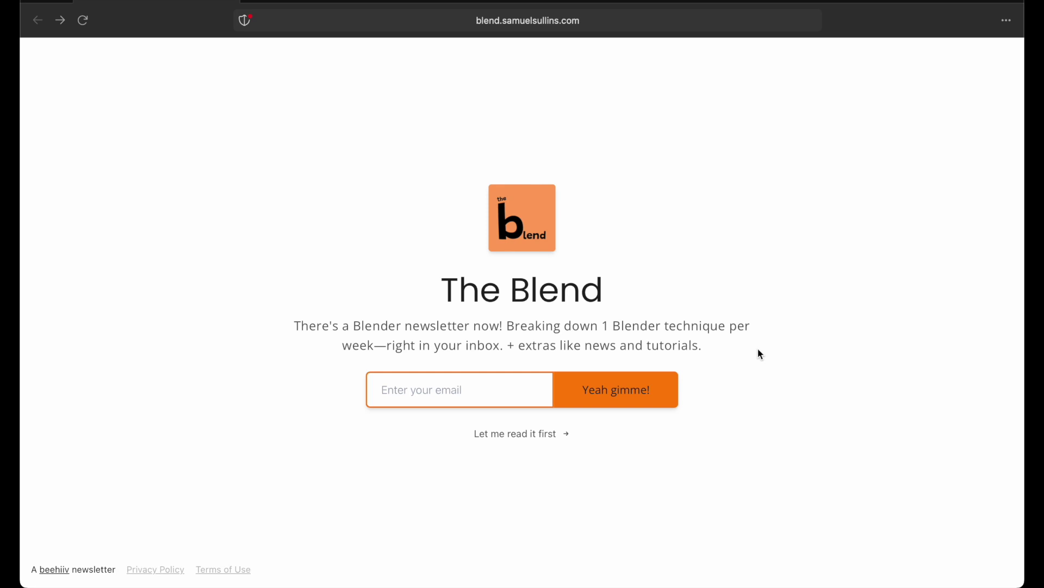
Look through the post archive of The Blend newsletter in the browser and return to Blender.
left_click(532, 434)
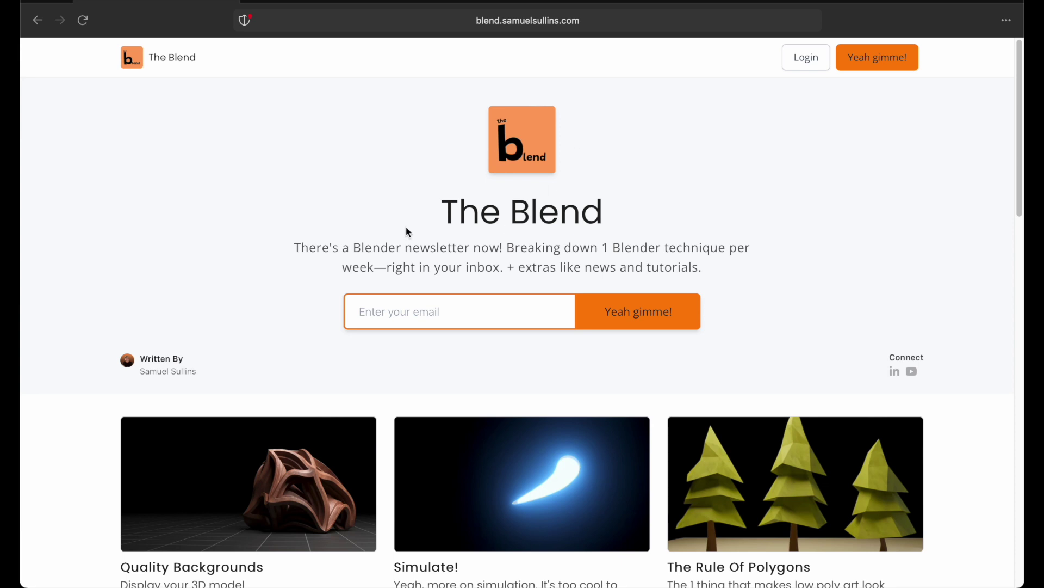
scroll(407, 231, "down", 5)
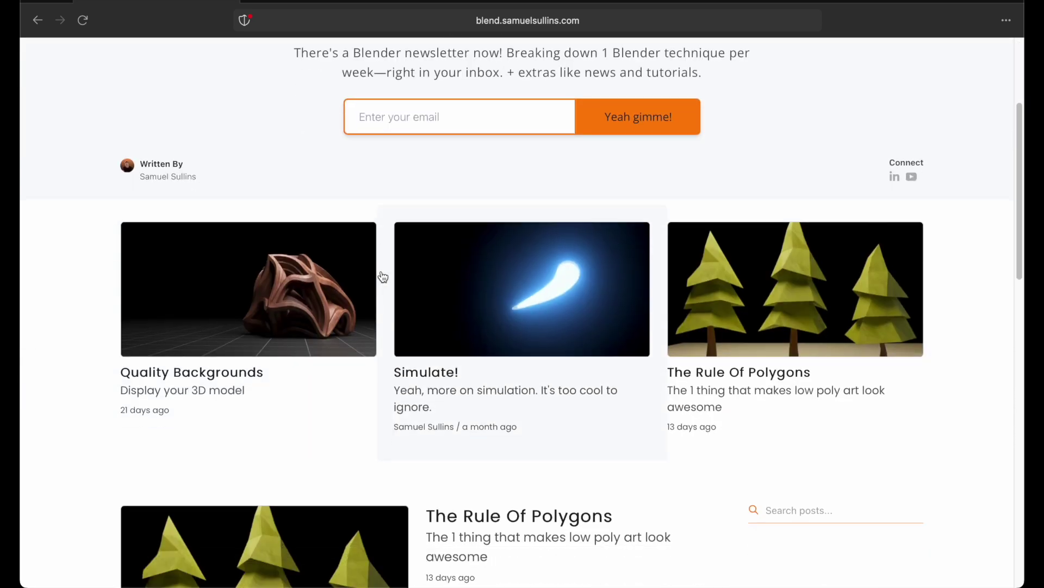
scroll(305, 207, "up", 5)
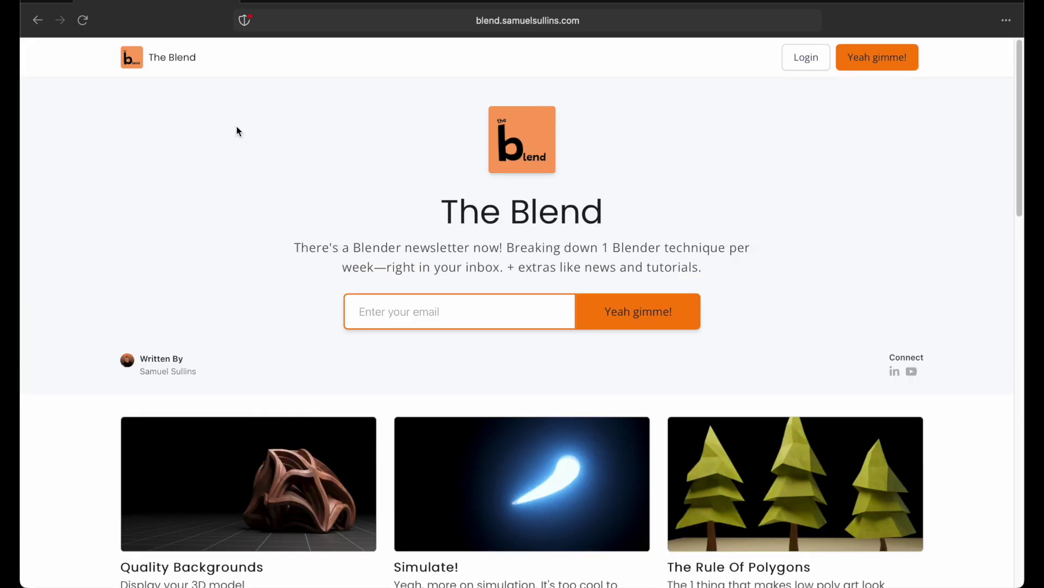
key("ctrl+Up")
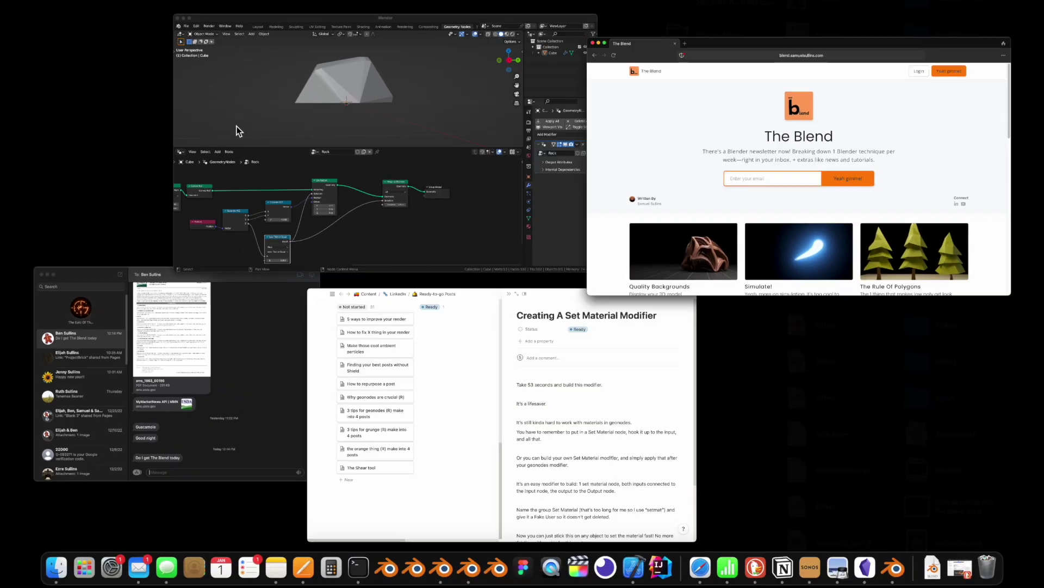
left_click(282, 123)
Rename the cube's material to "rock" and set its Base Color to a dark grey.
left_click(862, 478)
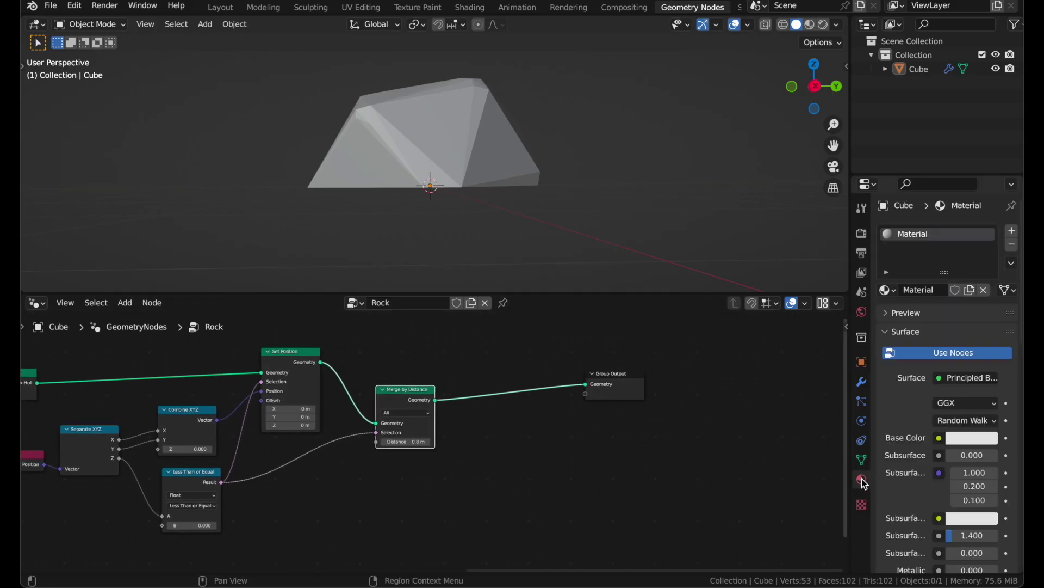
scroll(911, 394, "down", 1)
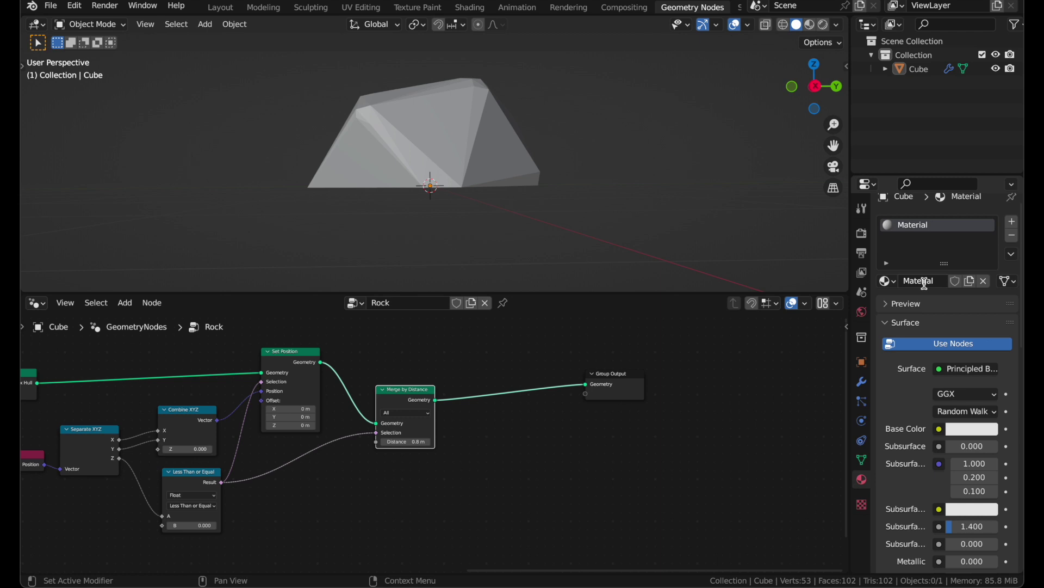
key("Return")
left_click(968, 428)
left_click(988, 291)
Set the rock material's Roughness to 0.684.
scroll(978, 517, "down", 5)
scroll(981, 521, "down", 2)
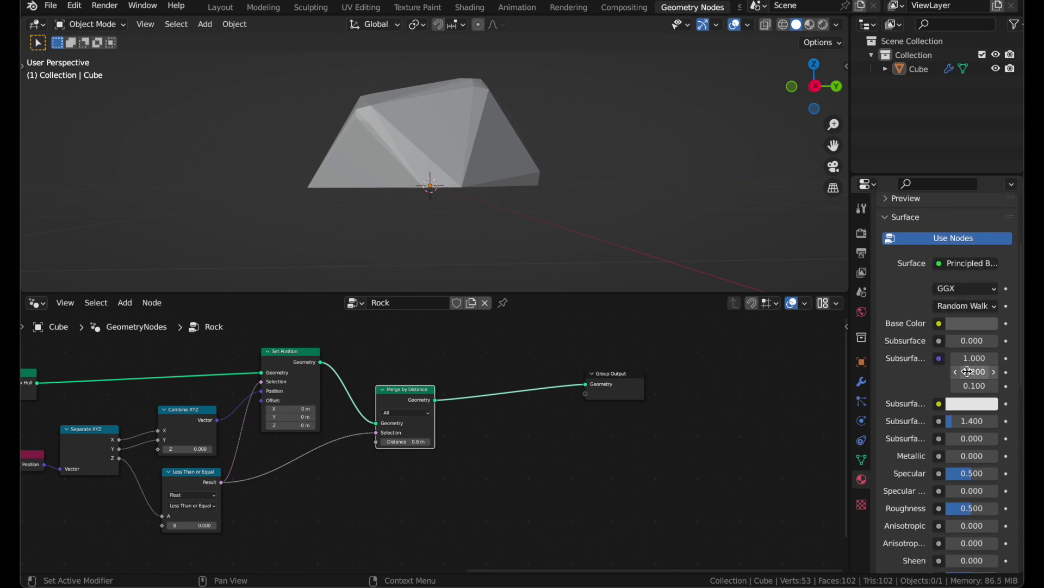
scroll(1001, 375, "down", 2)
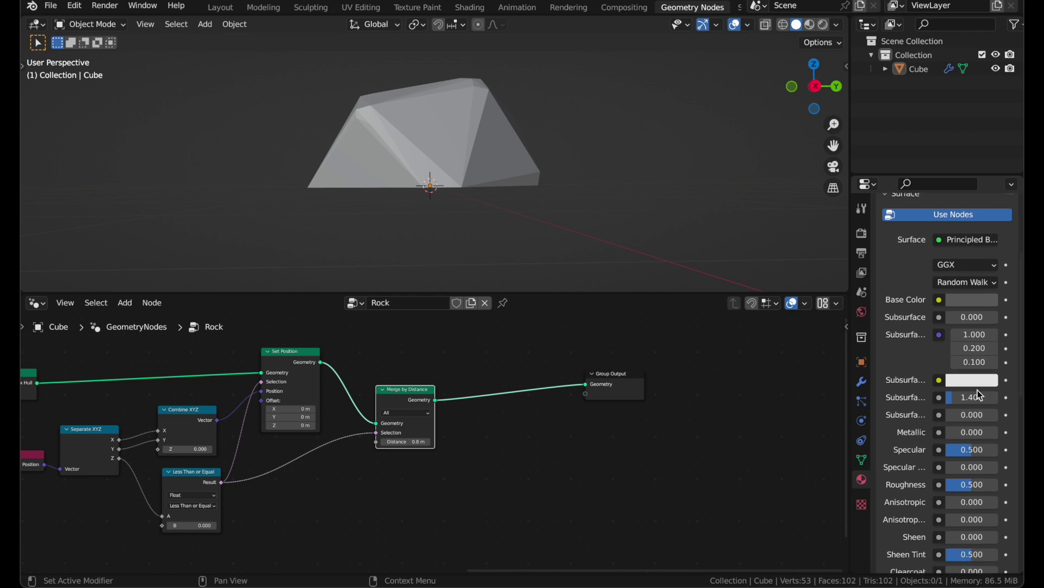
left_click_drag(980, 459, 982, 459)
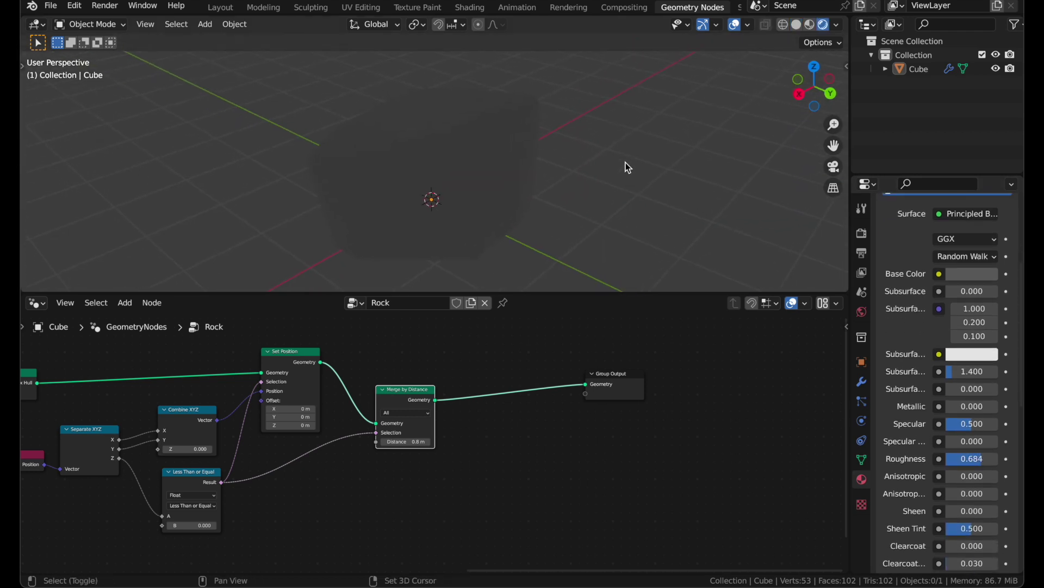
Disable Scene World in the rendered viewport shading and choose a different HDRI for lighting.
left_click(838, 25)
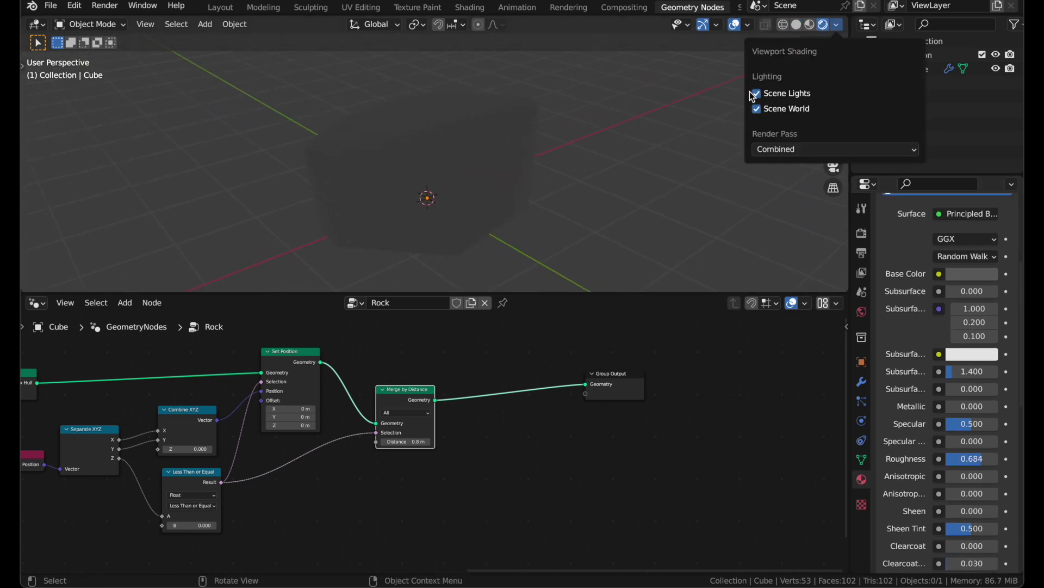
left_click(758, 111)
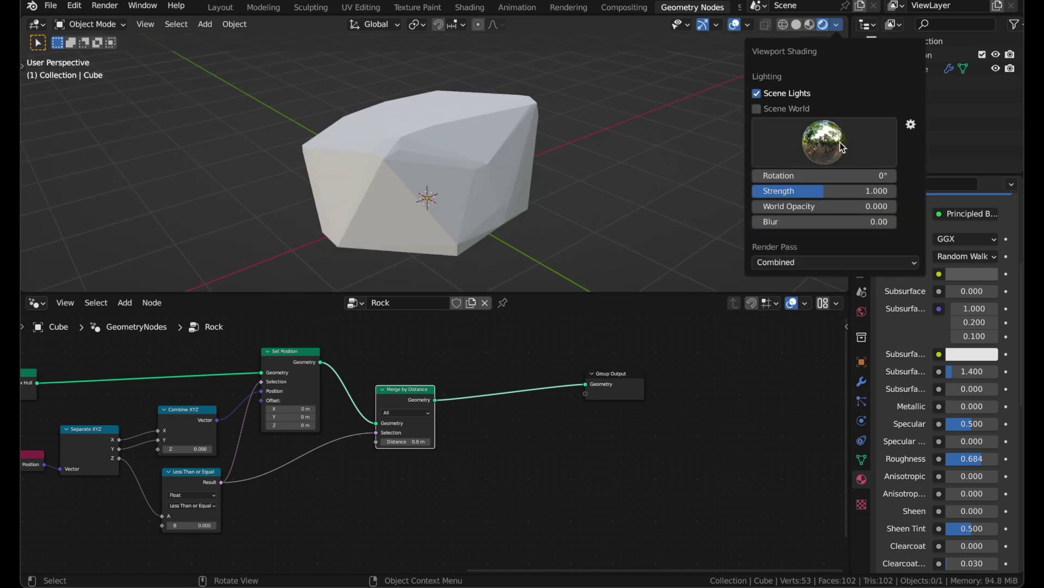
left_click(842, 148)
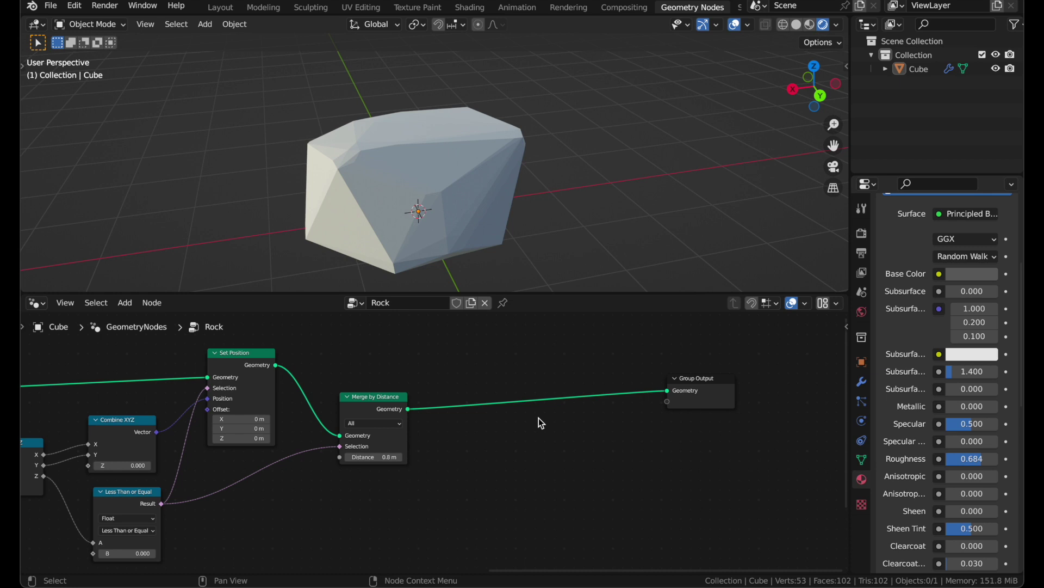
Insert a Set Material node between Merge by Distance and Group Output and assign the rock material to it.
key("shift+a")
type("set")
left_click(565, 455)
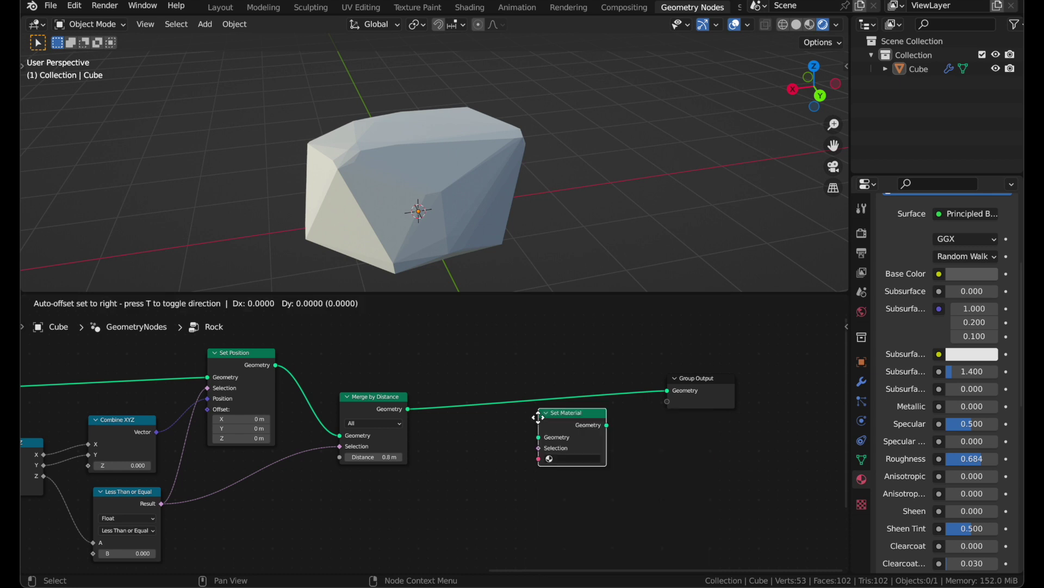
left_click(544, 430)
left_click(561, 438)
left_click(556, 456)
scroll(618, 227, "right", 5)
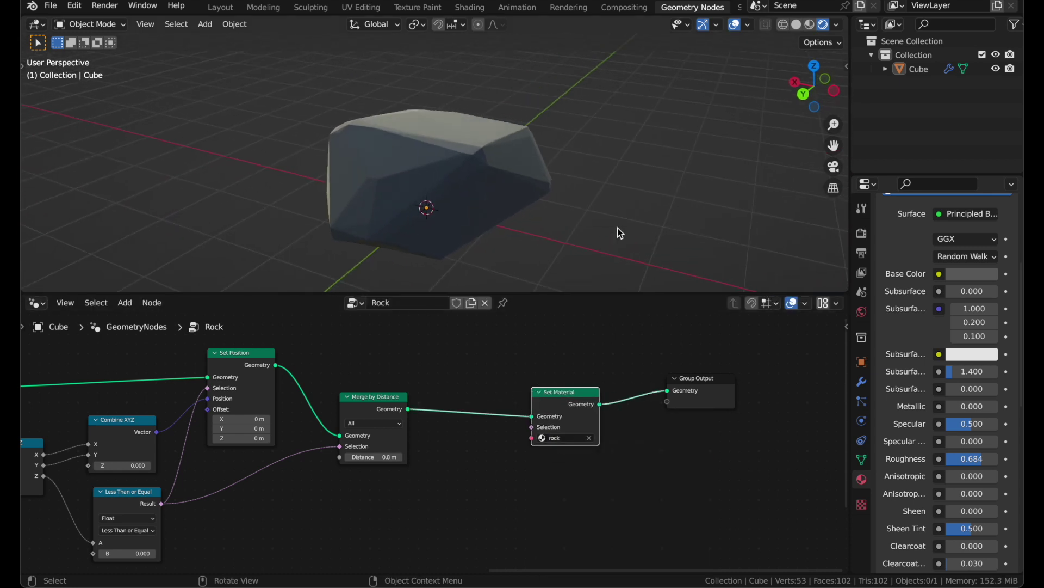
Hide the viewport overlays and add a mesh plane scaled up into a large ground surface under the rock.
left_click(734, 25)
scroll(637, 93, "right", 15)
key("shift+a")
mouse_move(637, 92)
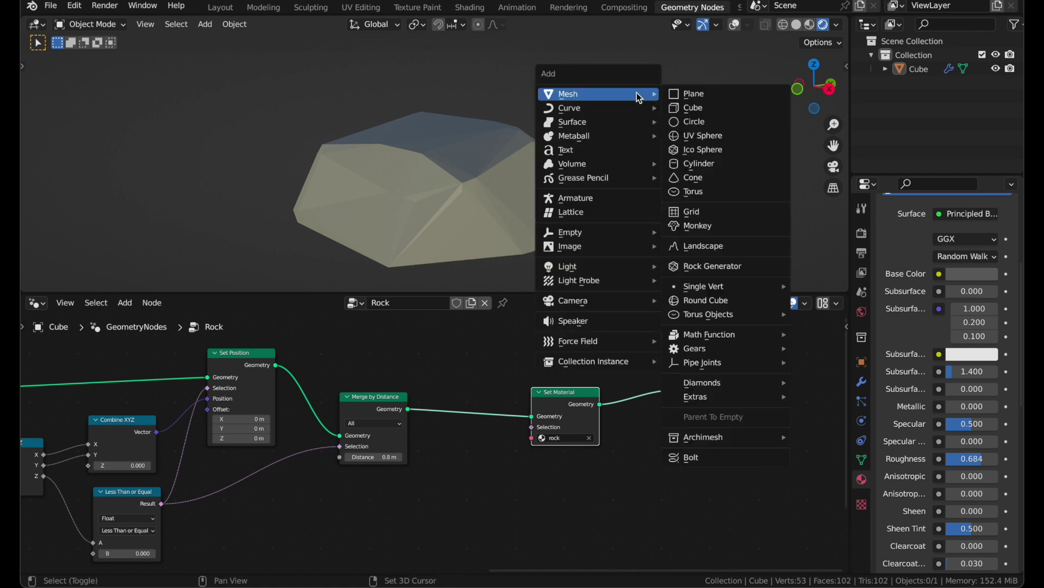
left_click(691, 93)
key("s")
left_click(243, 91)
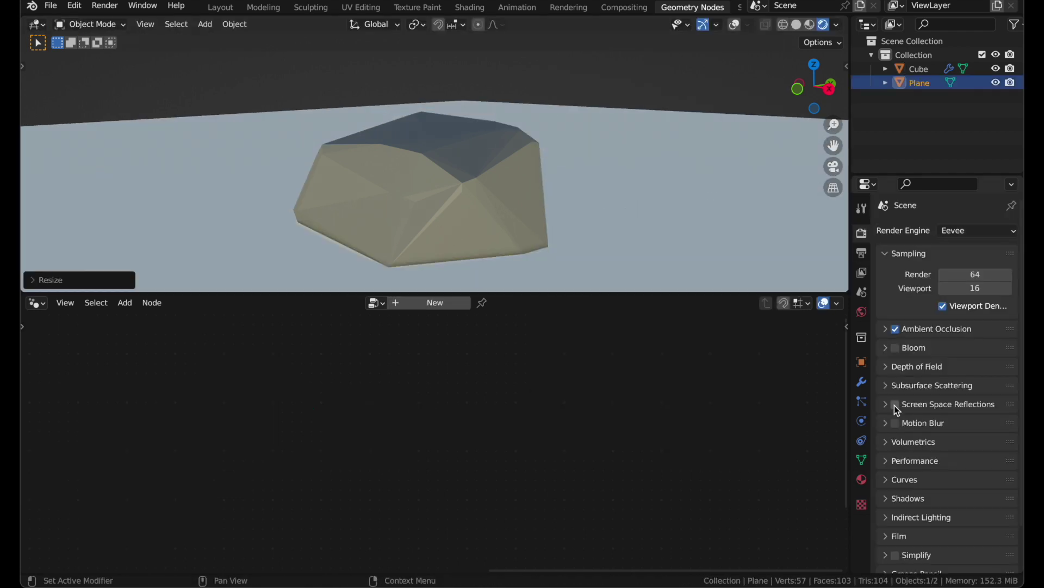
Enable Screen Space Reflections and give the plane a new material with Roughness 0.184 and a dark Base Color.
left_click(960, 289)
middle_click_drag(672, 142, 684, 184)
scroll(683, 184, "down", 10)
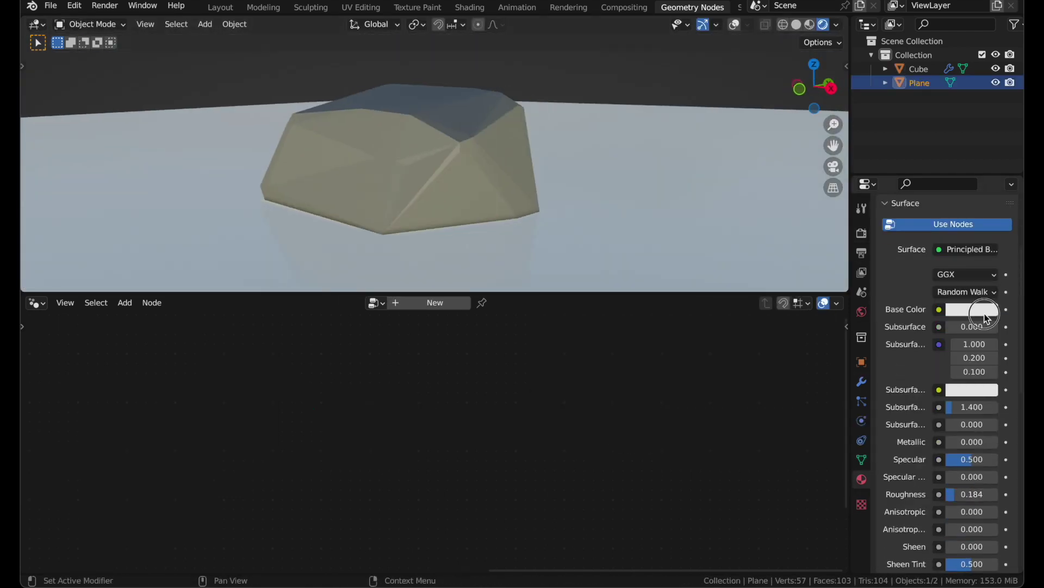
key("BackSpace")
scroll(629, 166, "up", 3, "shift")
scroll(563, 191, "right", 15)
middle_click_drag(563, 192, 561, 192)
Select the rock and connect the Random Value's Seed to the Group Input, exposing it in the modifier.
left_click(493, 187)
scroll(553, 451, "left", 15)
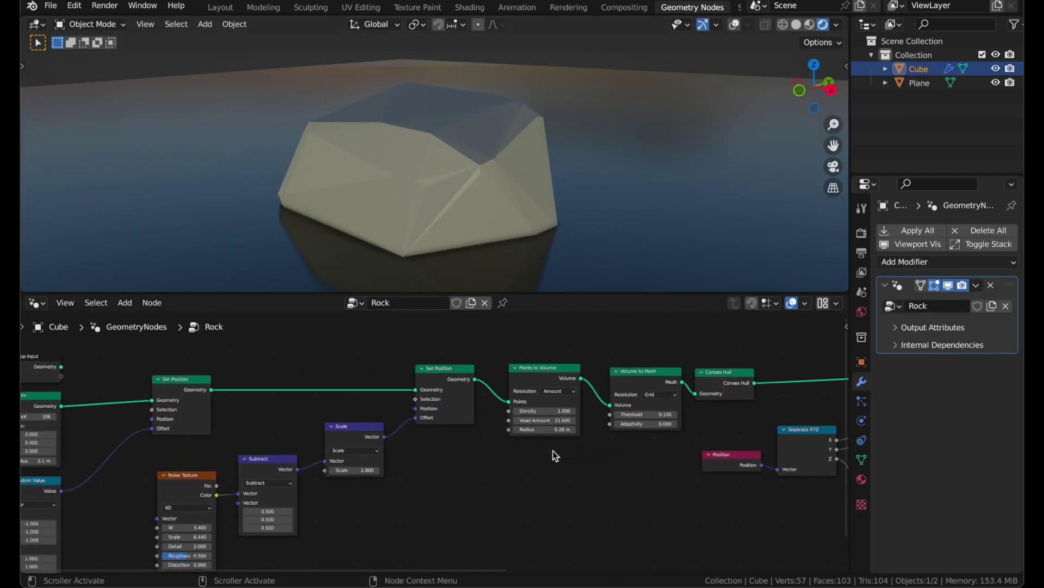
scroll(553, 450, "up", 1)
left_click(500, 351)
left_click_drag(500, 351, 332, 416)
scroll(332, 416, "up", 1)
scroll(332, 416, "down", 5)
scroll(341, 394, "down", 2)
left_click_drag(337, 349, 473, 505)
left_click_drag(472, 503, 473, 490)
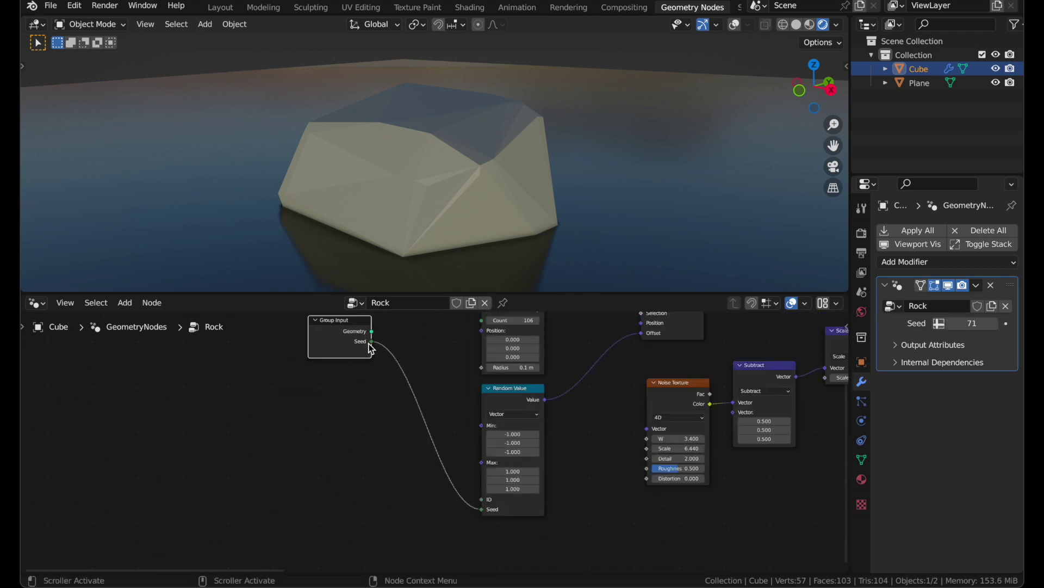
Connect the Group Input's Seed to the Noise Texture's W and set the modifier's Seed to 99.
left_click_drag(370, 342, 661, 445)
left_click_drag(660, 444, 648, 440)
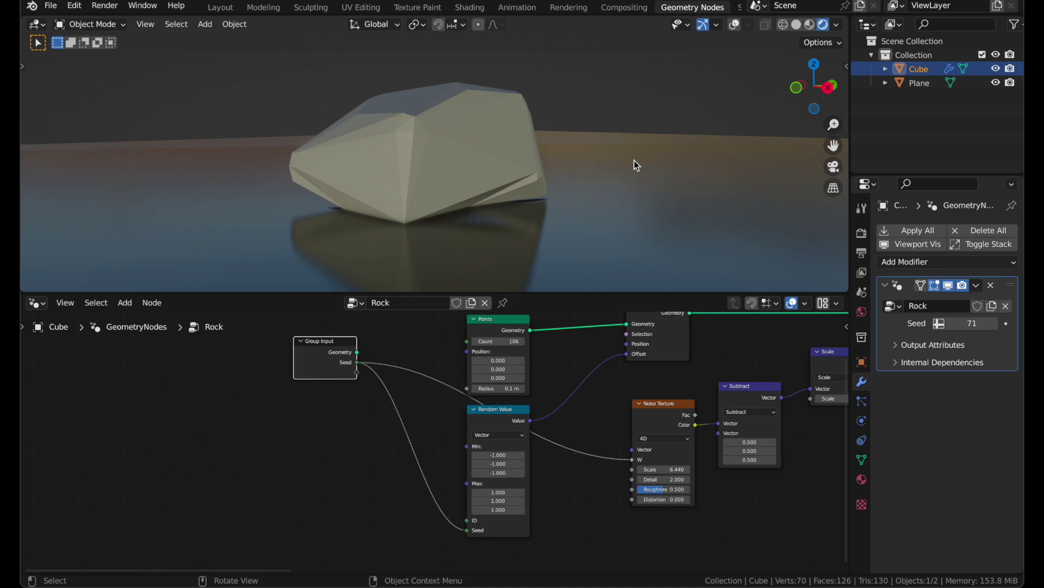
left_click_drag(972, 324, 988, 323)
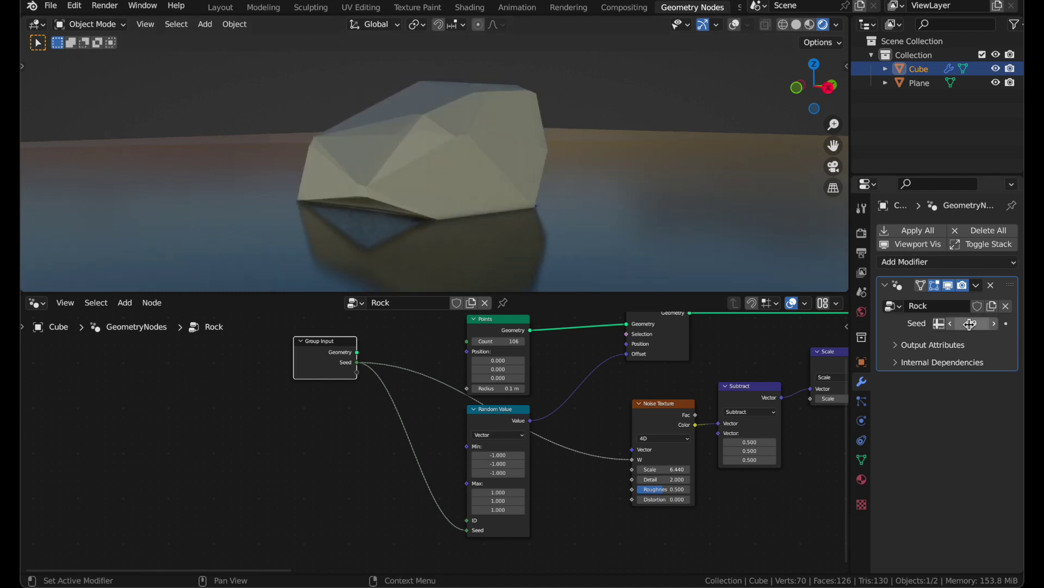
Duplicate the rock horizontally beside the original and set the copy's Seed to 119.
middle_click_drag(483, 150, 485, 158)
key("shift+d")
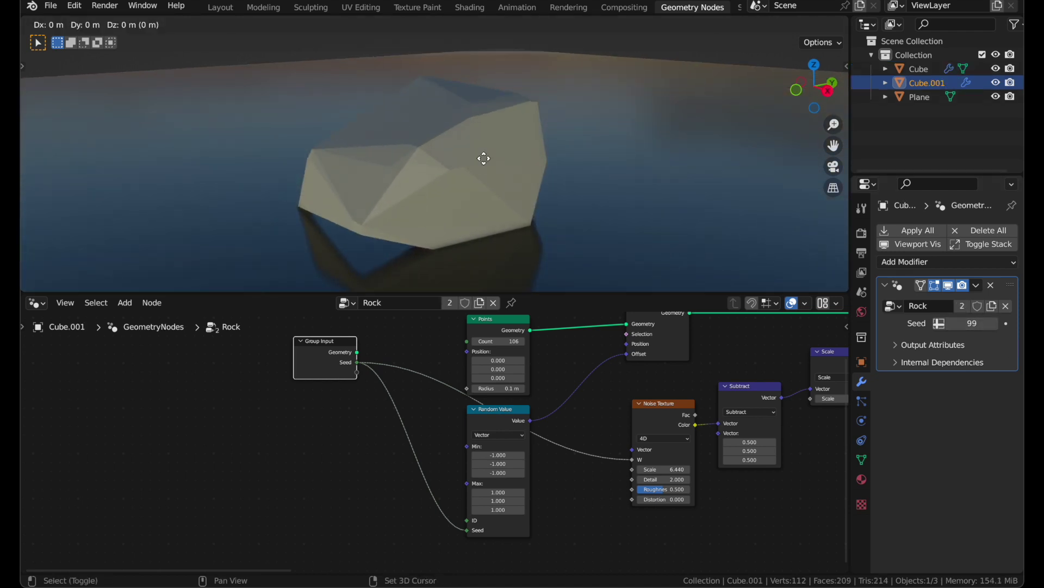
key("shift+z")
left_click(718, 157)
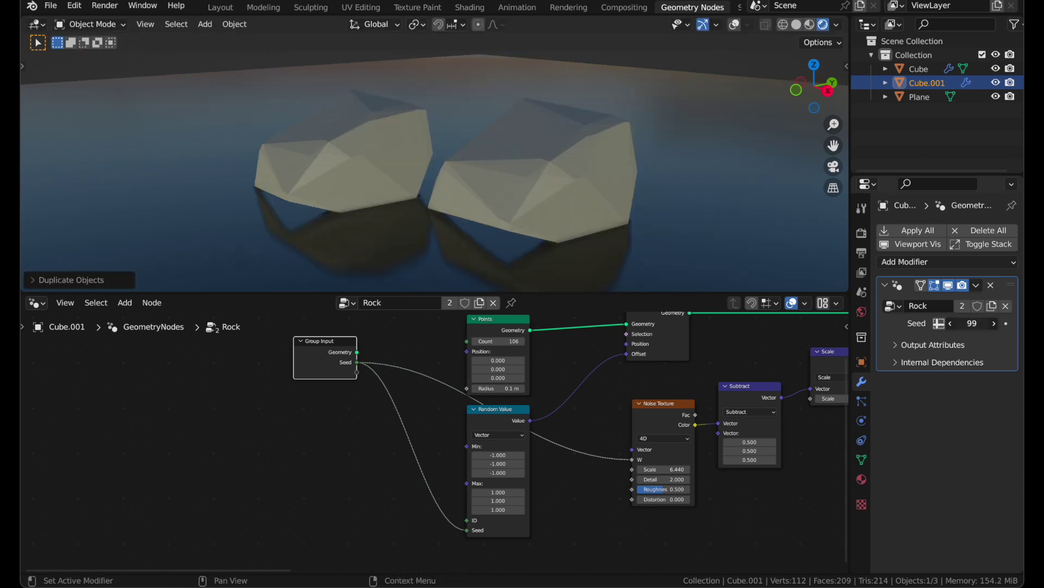
left_click_drag(972, 324, 983, 324)
Duplicate a third rock to the other side of the original and set its Seed to 129.
middle_click_drag(585, 173, 579, 206)
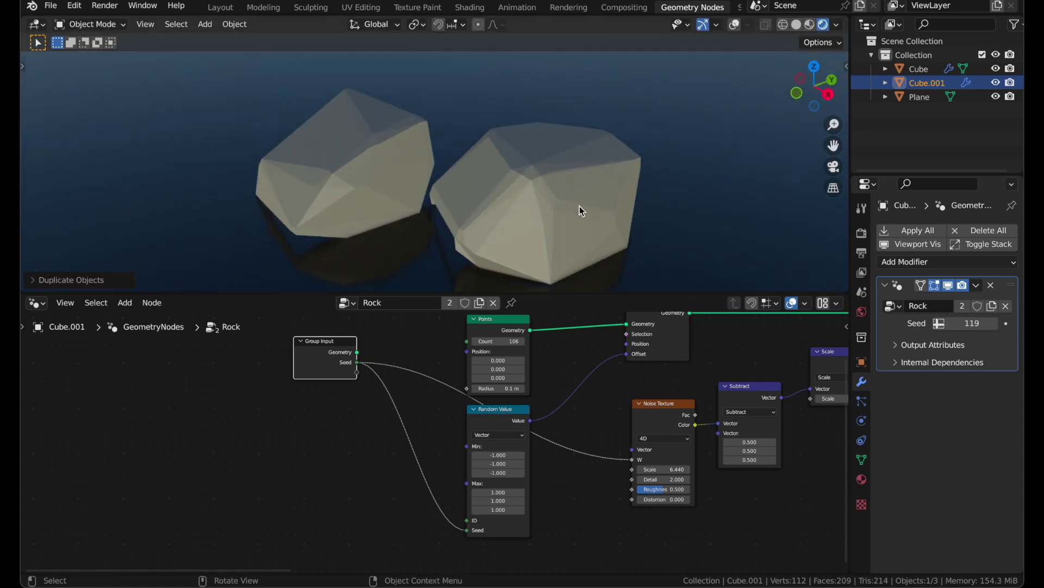
scroll(596, 201, "down", 1)
key("shift+d")
key("shift+z")
left_click(253, 229)
left_click_drag(972, 323, 979, 324)
scroll(560, 162, "down", 5)
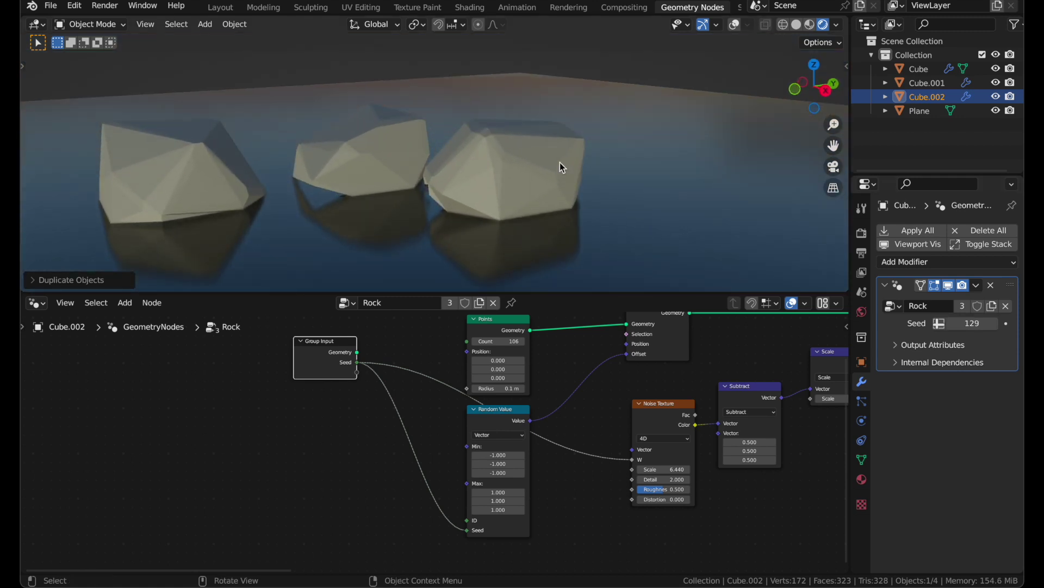
scroll(560, 162, "up", 2)
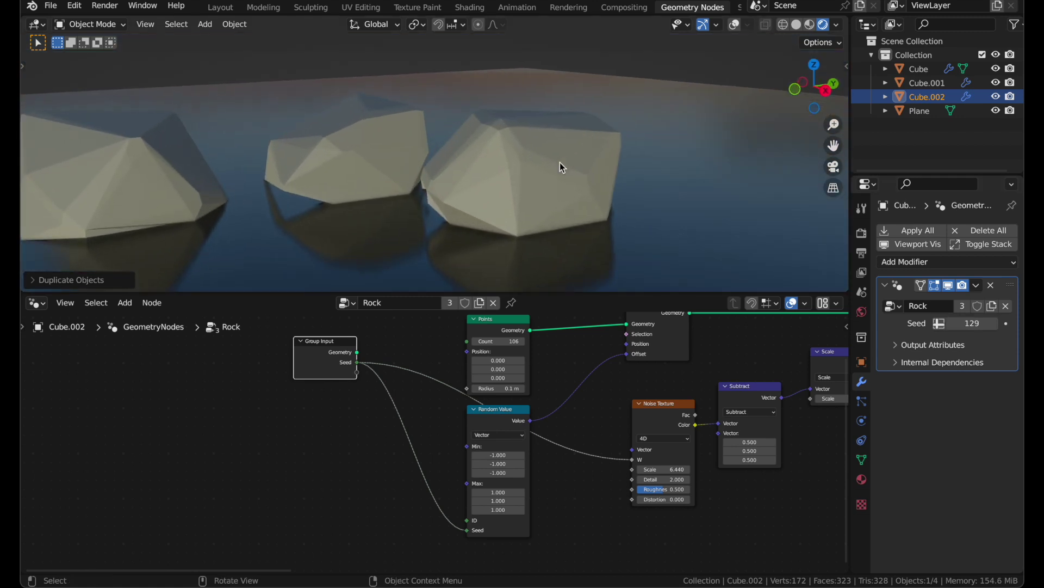
scroll(560, 162, "left", 3, "shift")
scroll(560, 162, "up", 2)
scroll(560, 162, "left", 1, "shift")
scroll(534, 373, "up", 2)
scroll(535, 374, "down", 3)
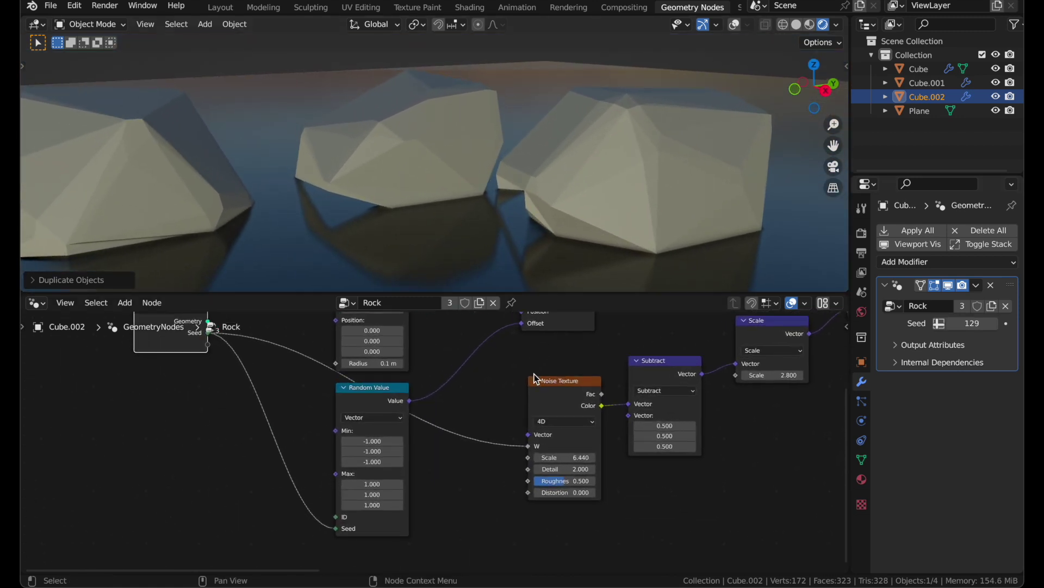
Expose the Random Value node's Max through the Group Input and connect the same input to its Min.
scroll(537, 367, "left", 1)
scroll(536, 368, "left", 4)
scroll(154, 200, "down", 3)
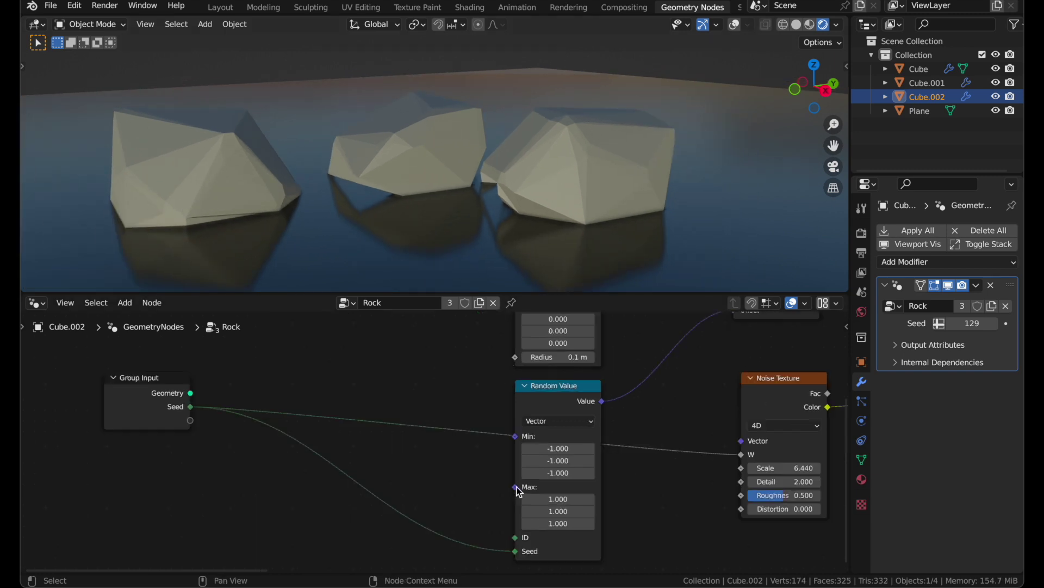
left_click_drag(515, 487, 191, 420)
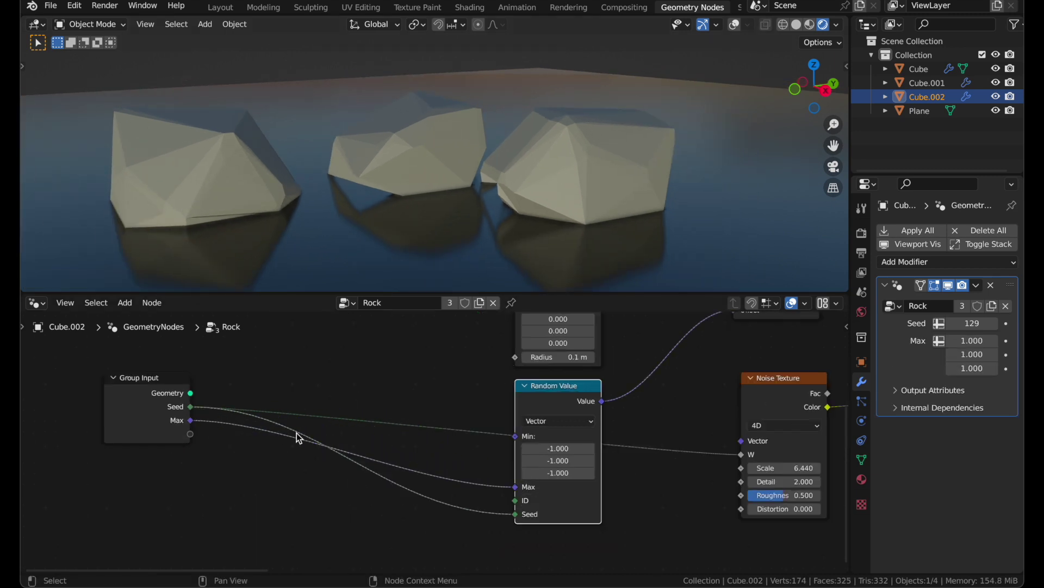
left_click_drag(190, 420, 517, 437)
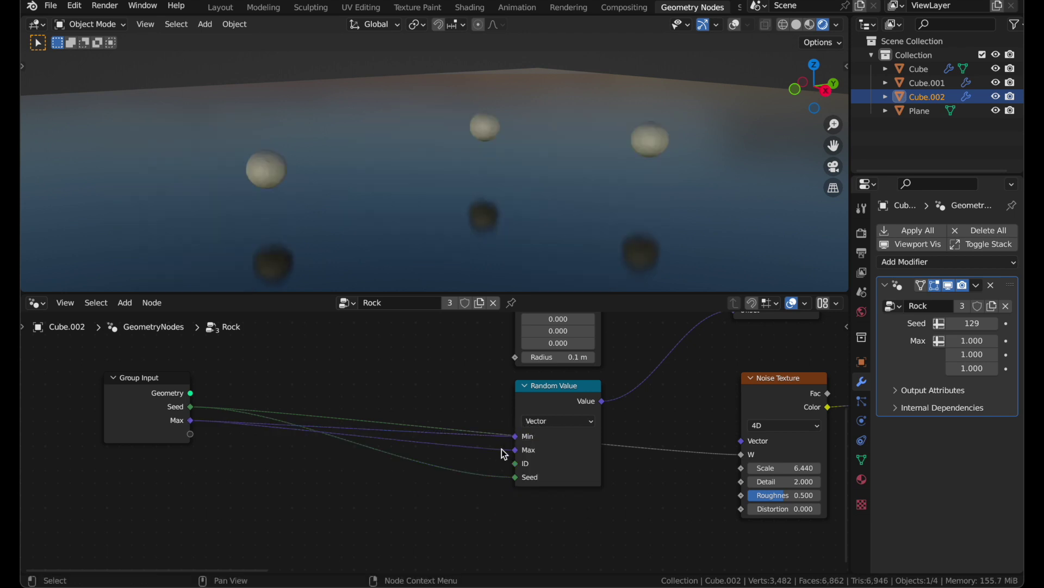
Insert a Vector Math node on the link between the Group Input's Max and the Random Value's Min.
key("shift+a")
type("svec")
key("Down")
key("Return")
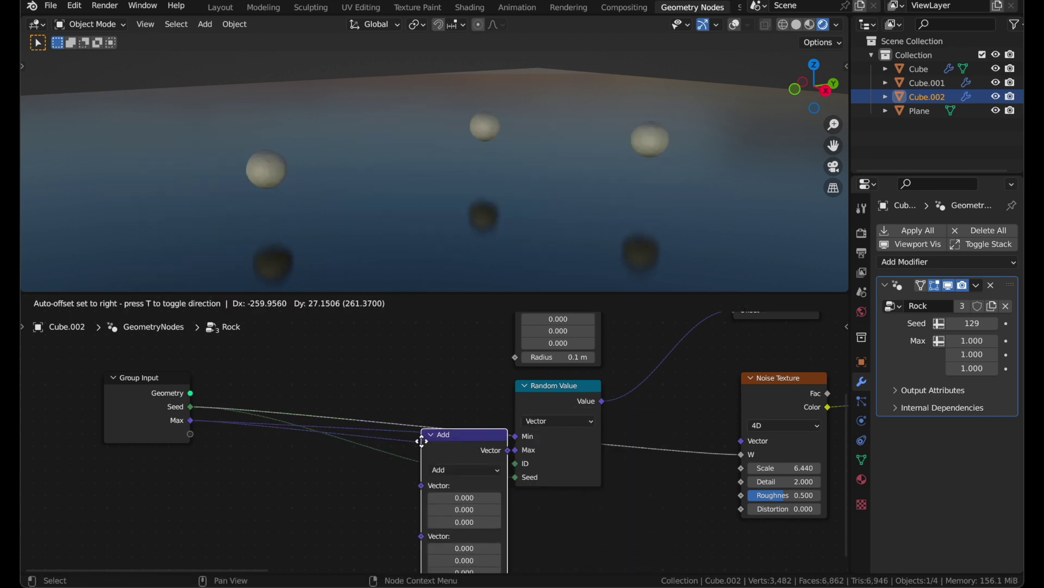
left_click(421, 441)
left_click_drag(422, 441, 423, 356)
Set the new Vector Math node to Multiply with -1 on all three axes and collapse the node.
left_click(422, 384)
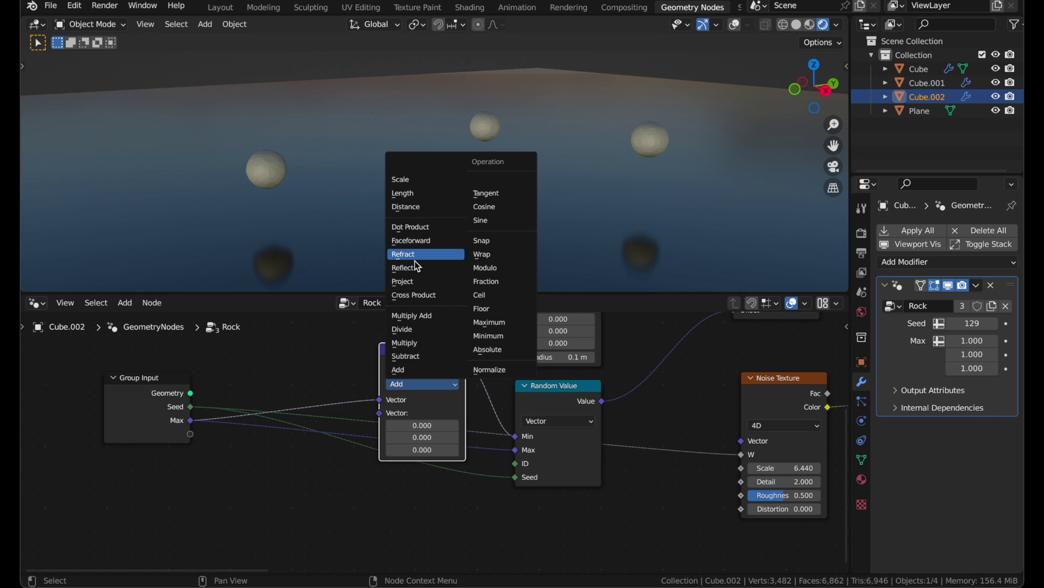
left_click(405, 343)
left_click_drag(422, 425, 422, 450)
type("-1")
key("Return")
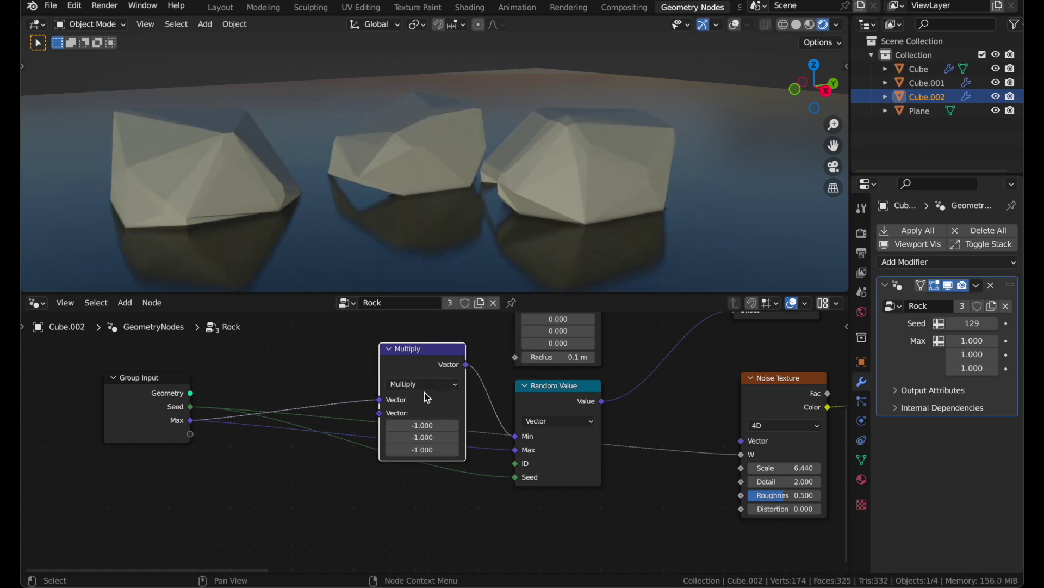
key("h")
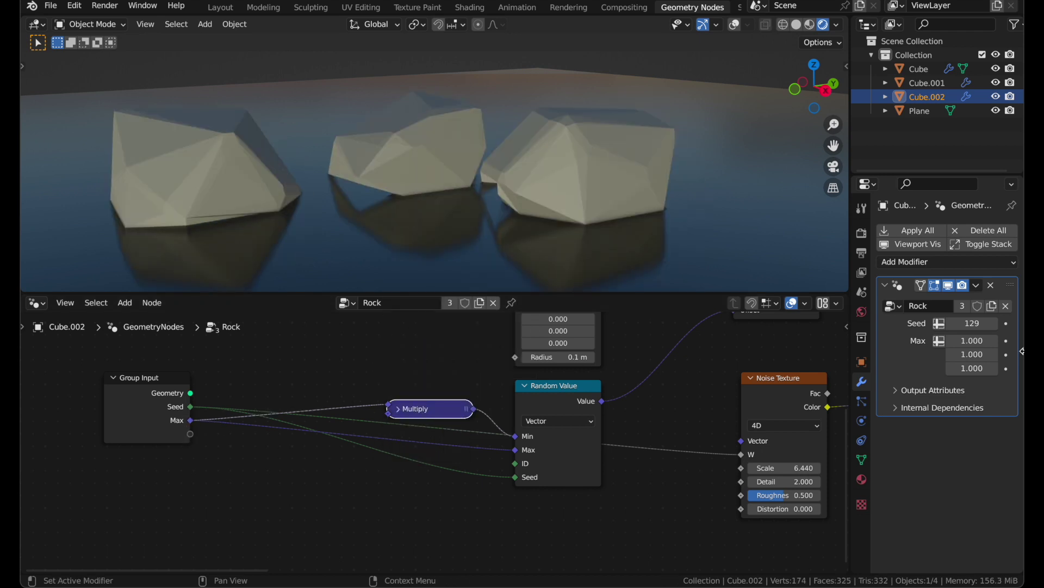
Change the exposed Max input's type to Float and raise its value on the selected rock to about 1.78.
key("n")
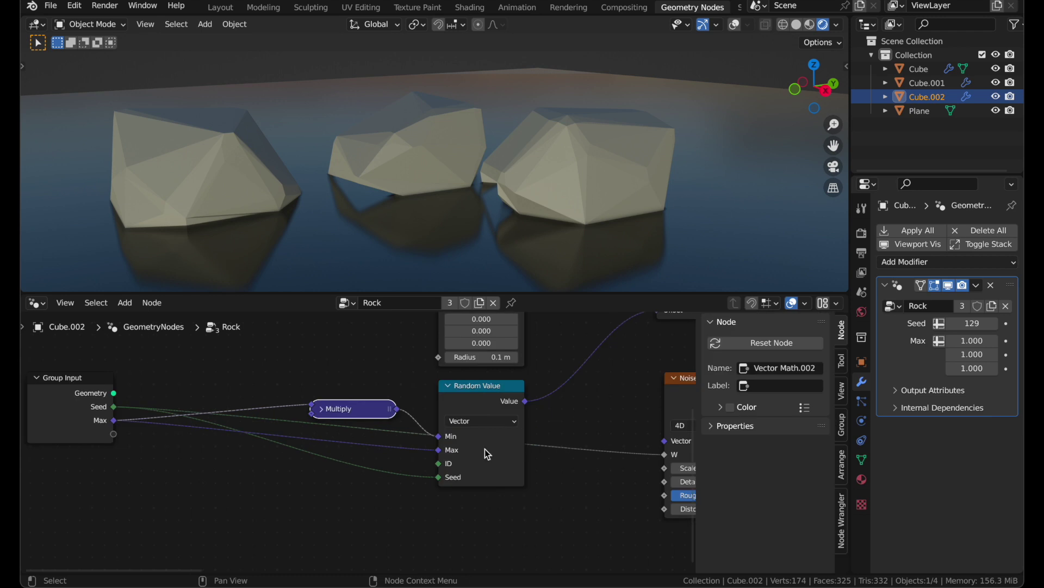
middle_click_drag(484, 449, 576, 452)
left_click(845, 430)
left_click(743, 375)
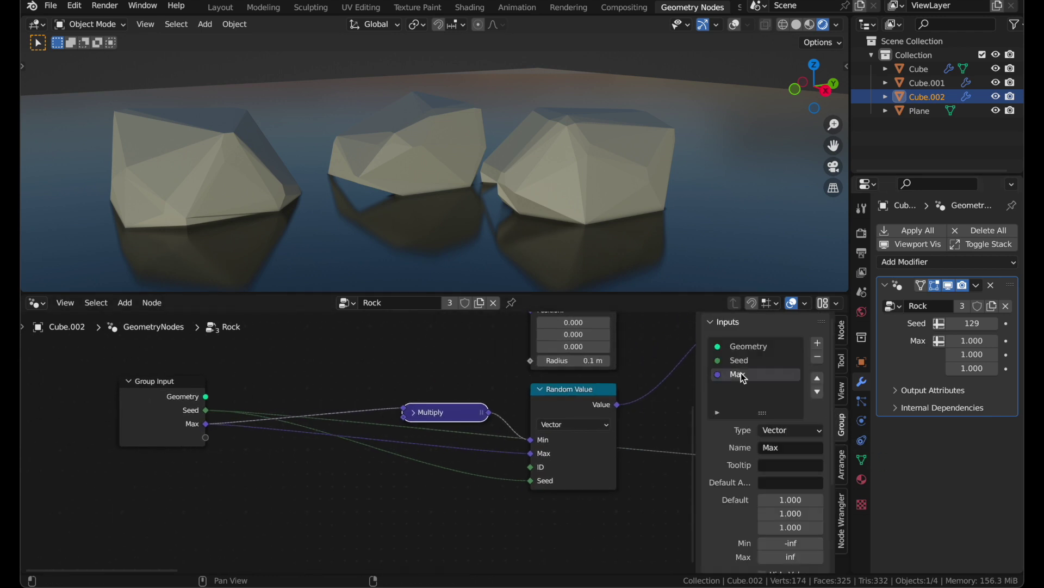
left_click(789, 431)
left_click(792, 291)
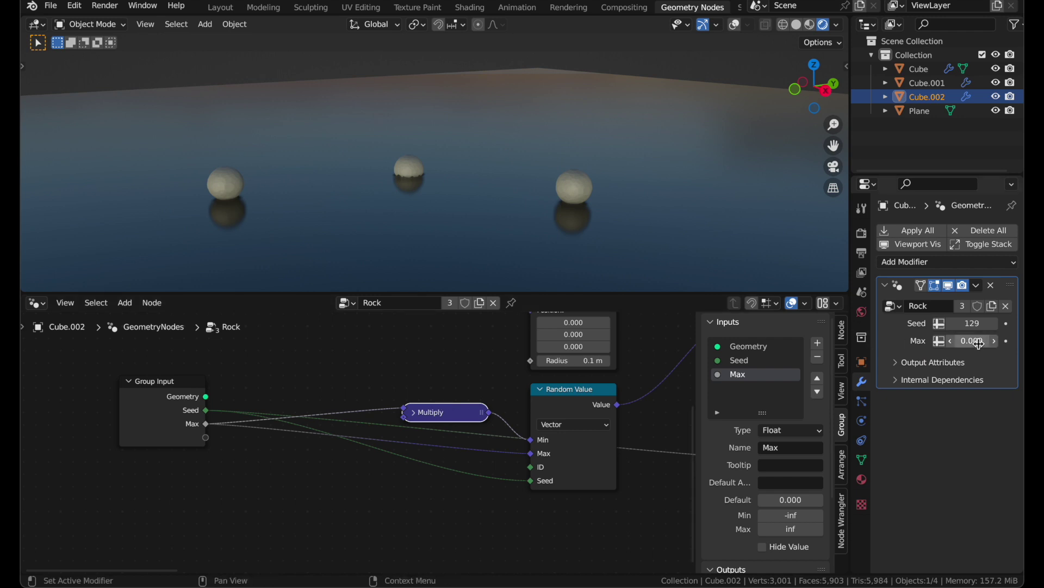
left_click_drag(972, 341, 1028, 341)
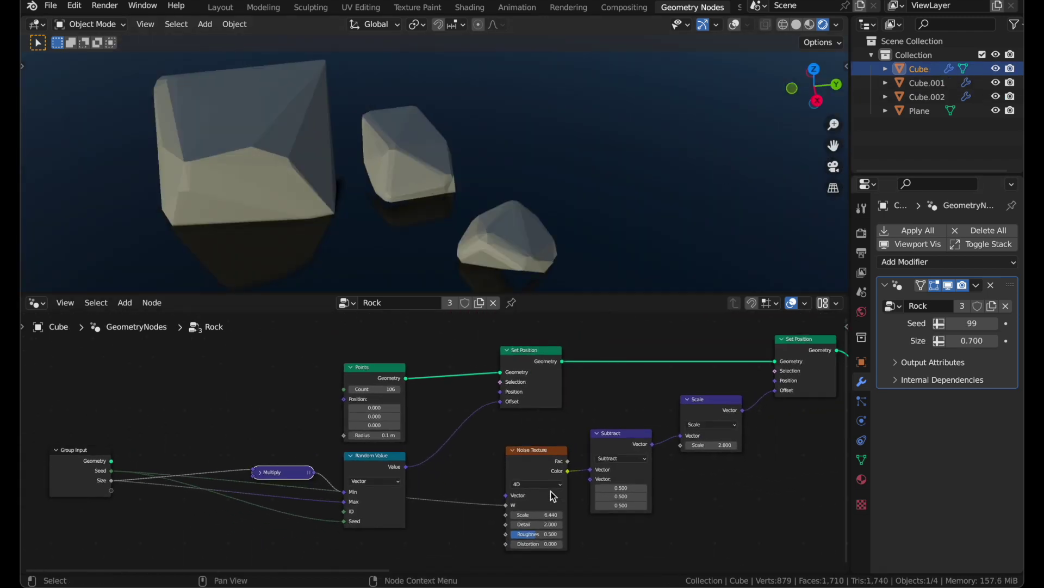
Move the Group Input node beside Points to Volume and expose that node's Radius as a group input.
scroll(551, 491, "right", 10)
scroll(551, 491, "down", 2)
scroll(550, 491, "left", 5)
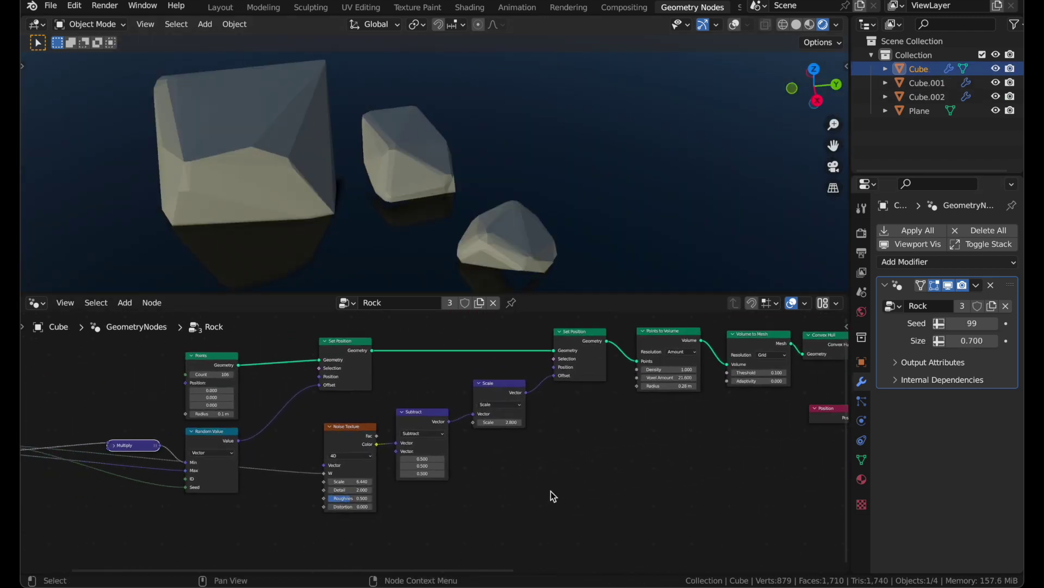
scroll(557, 482, "down", 3)
left_click_drag(113, 443, 576, 419)
scroll(558, 433, "up", 8)
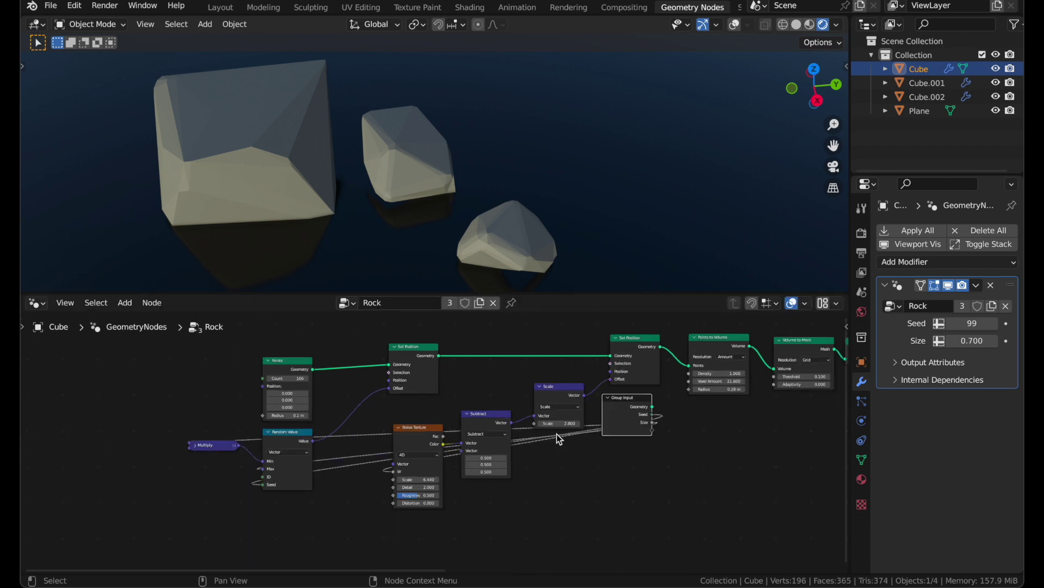
scroll(555, 434, "right", 8)
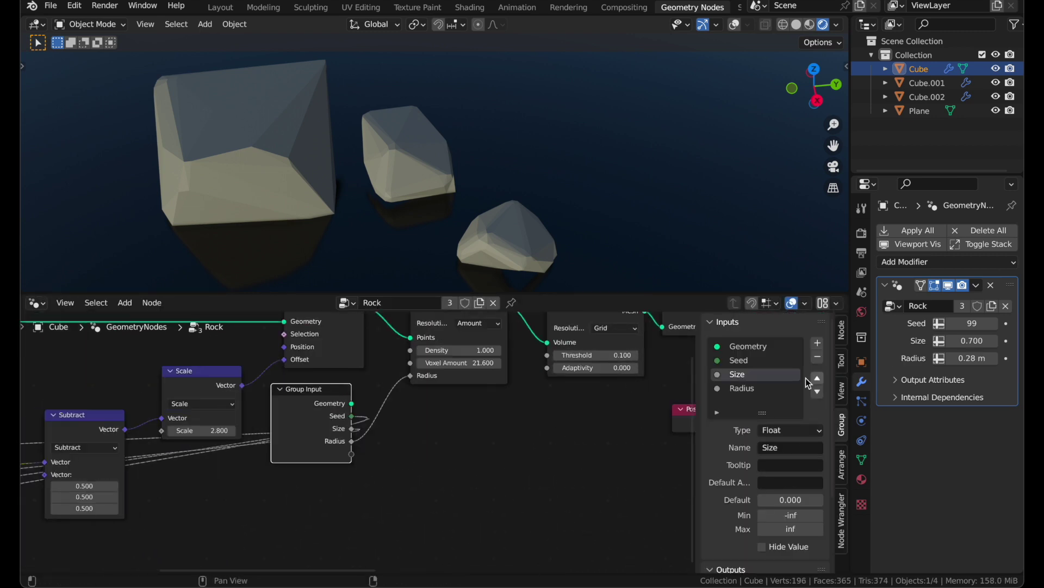
Rename the exposed Radius input to Bevel Size, set it to 0.26 m and change the Seed to 865.
left_click(739, 391)
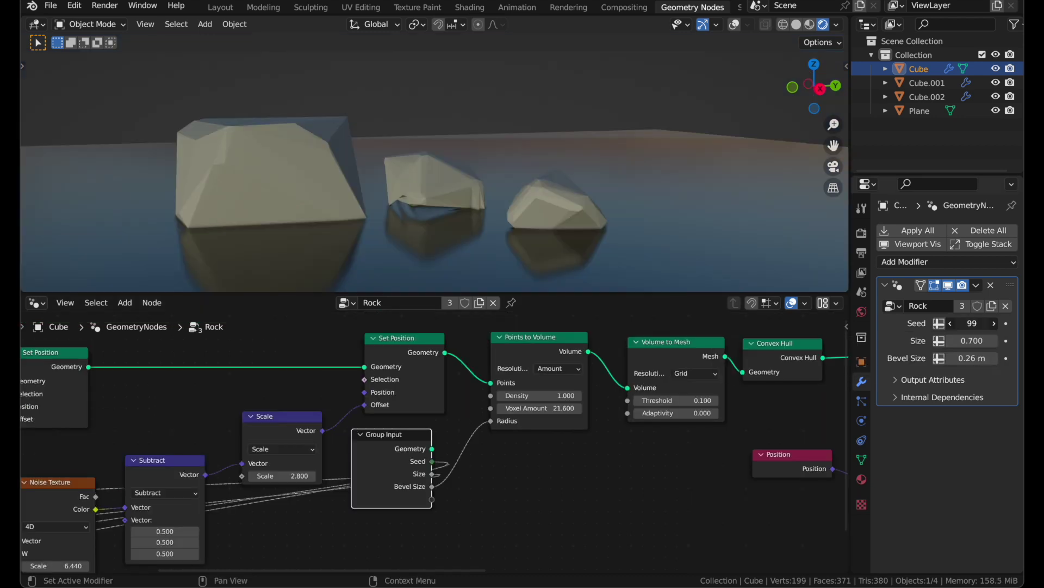
left_click_drag(972, 323, 1011, 323)
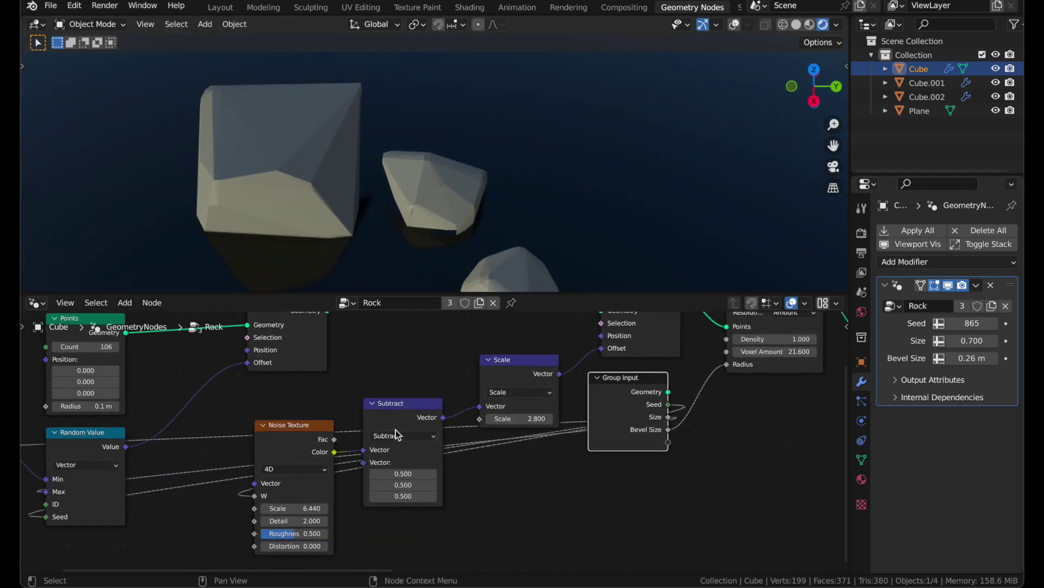
Expose the Scale node's Scale as a group input named Noise Strength and set it to 3.080.
left_click_drag(611, 438, 538, 381)
key("n")
double_click(756, 402)
type("Noise Strength")
key("Return")
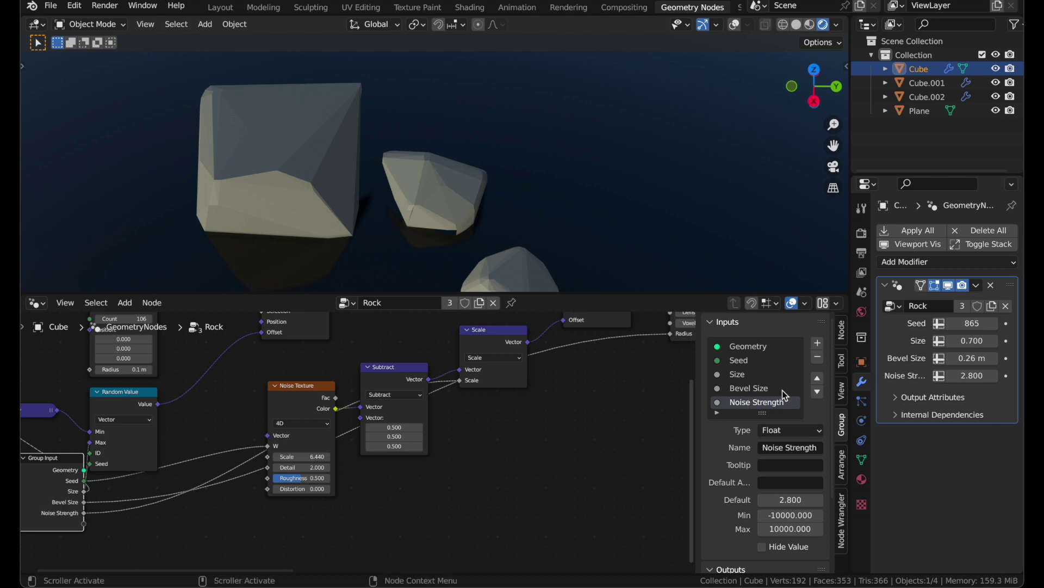
left_click_drag(966, 375, 979, 374)
Enlarge the 3D viewport by shrinking the node editor so that the three rocks have more room.
left_click_drag(566, 295, 563, 534)
middle_click_drag(553, 519, 551, 443)
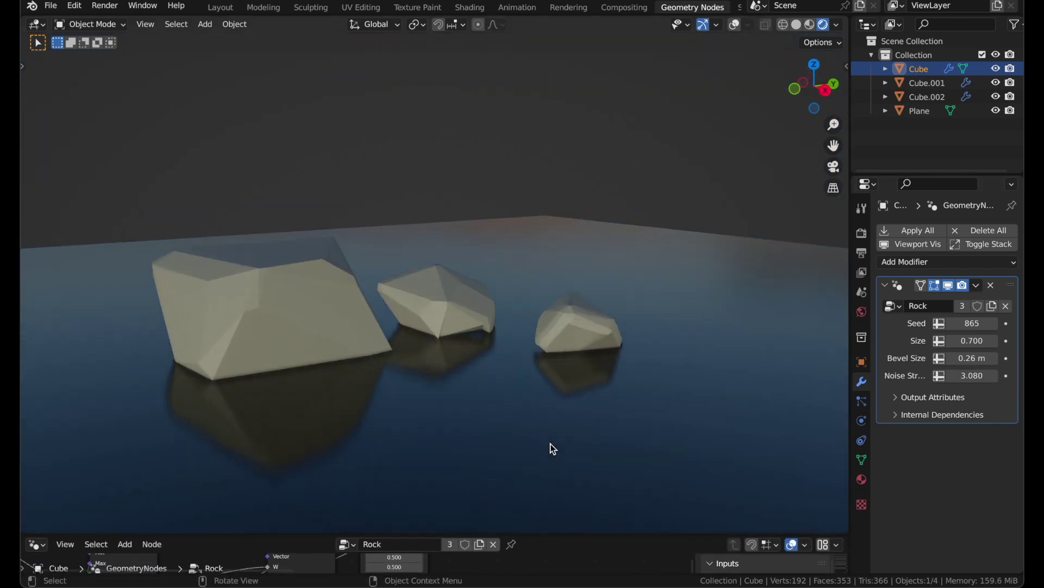
scroll(550, 443, "down", 3, "shift")
scroll(550, 443, "up", 2)
scroll(550, 443, "up", 5)
scroll(550, 443, "left", 3, "shift")
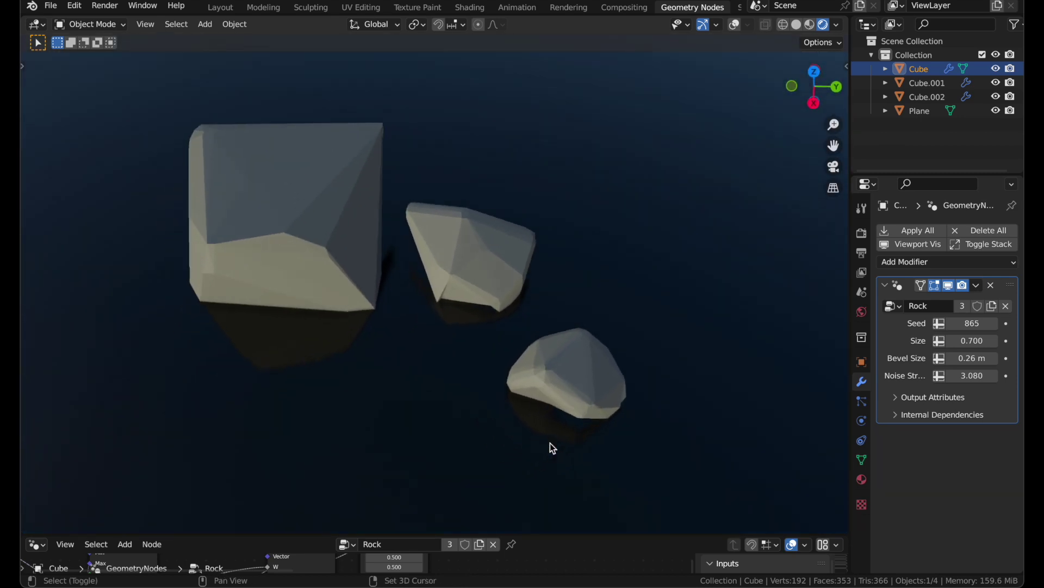
Duplicate the large rock horizontally in front of the original and set the copy's Size to 0.680.
left_click(326, 253)
key("shift+d")
key("shift+z")
left_click(355, 481)
scroll(540, 415, "down", 3, "shift")
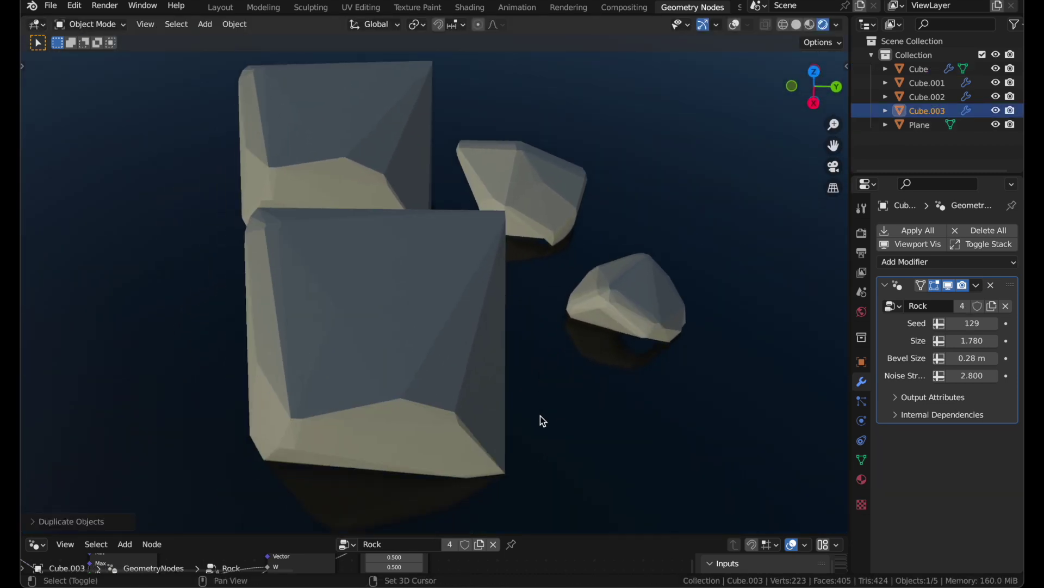
left_click_drag(974, 341, 916, 340)
Examine the shapes and water reflections of the four rocks from several angles.
scroll(557, 452, "down", 10)
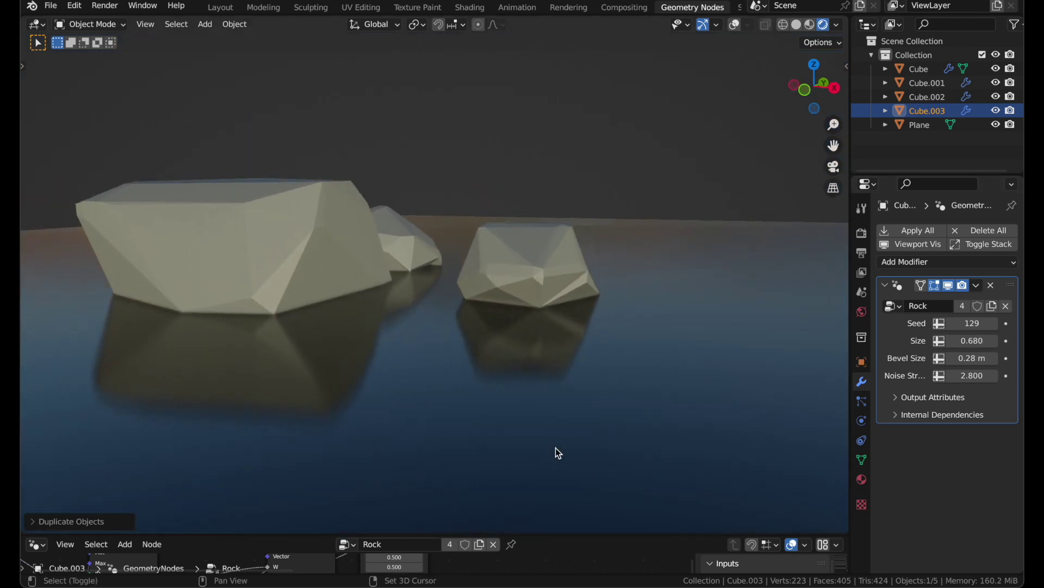
scroll(557, 452, "up", 4)
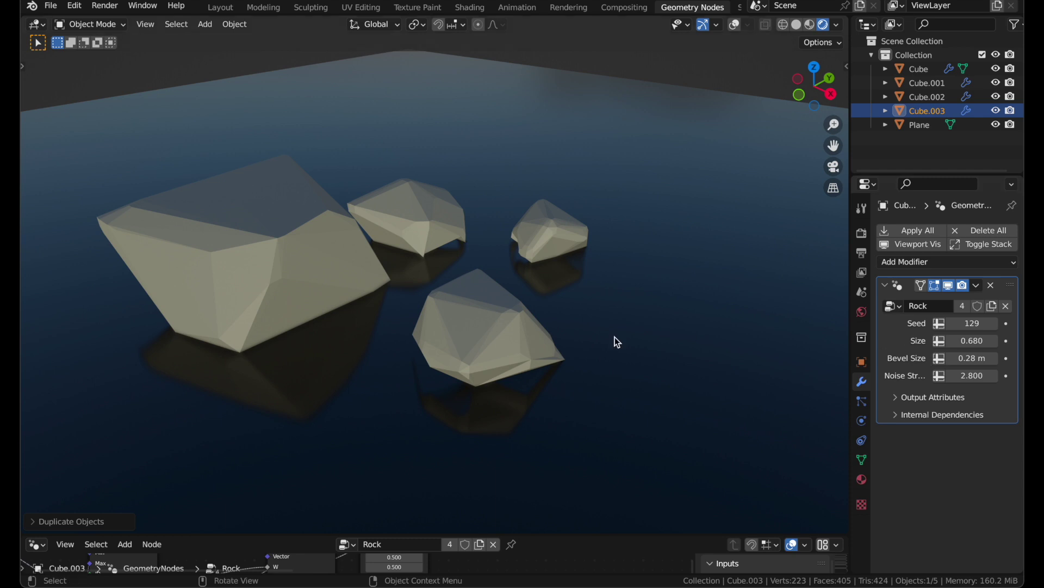
middle_click_drag(613, 340, 399, 245)
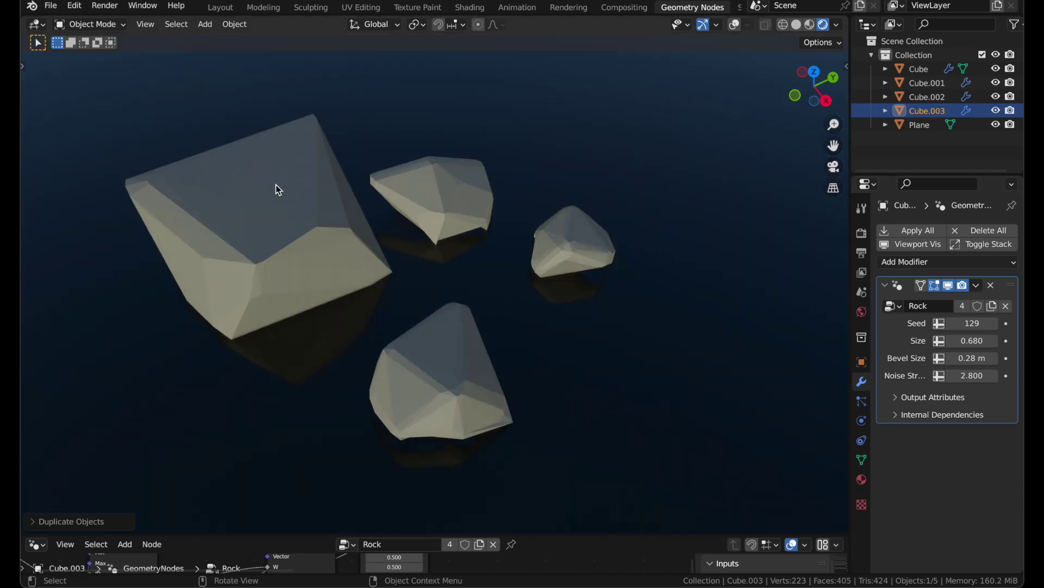
scroll(461, 191, "down", 10)
scroll(460, 191, "left", 5)
scroll(460, 191, "up", 5)
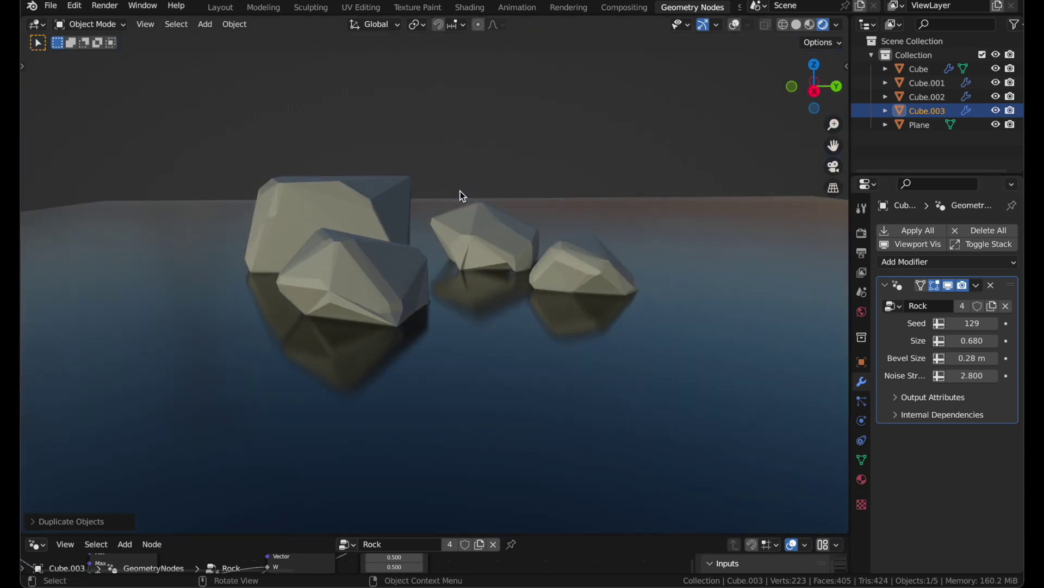
scroll(460, 191, "right", 5)
scroll(460, 191, "up", 4)
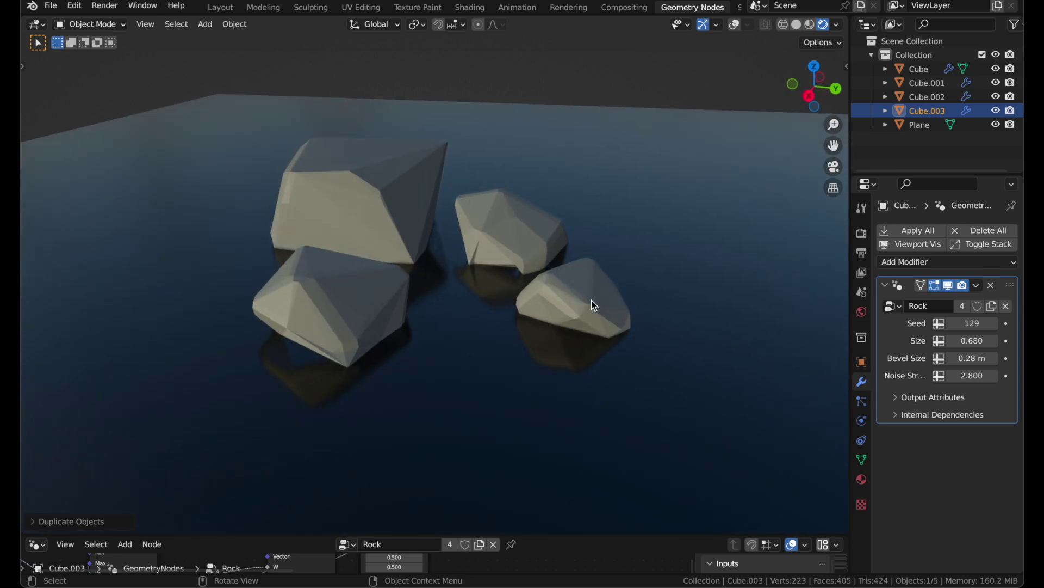
scroll(592, 299, "down", 6)
scroll(592, 300, "up", 3)
scroll(593, 463, "down", 3)
scroll(593, 463, "up", 2, "ctrl")
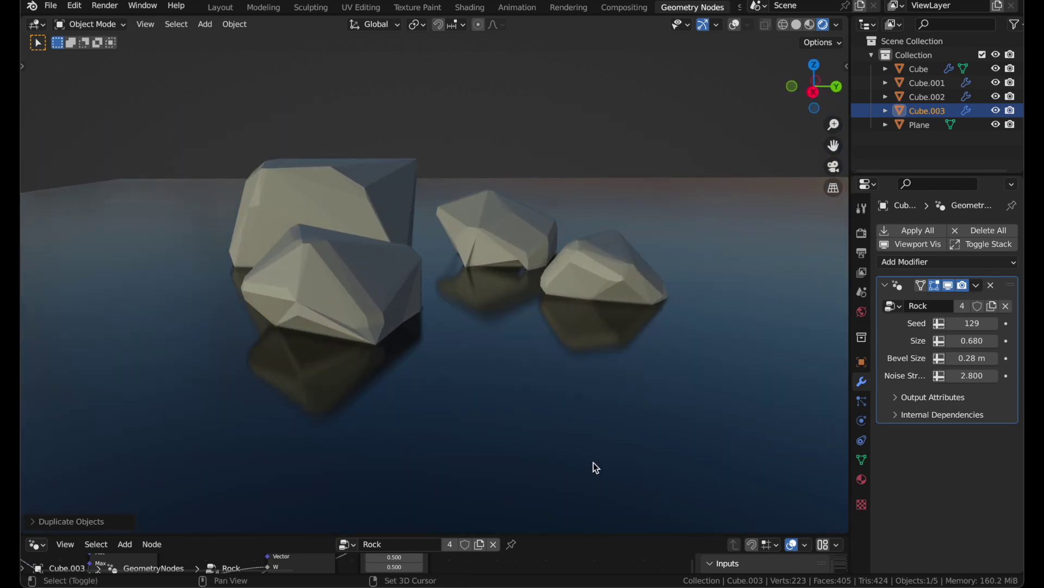
scroll(592, 463, "up", 3, "shift")
middle_click_drag(596, 466, 433, 442)
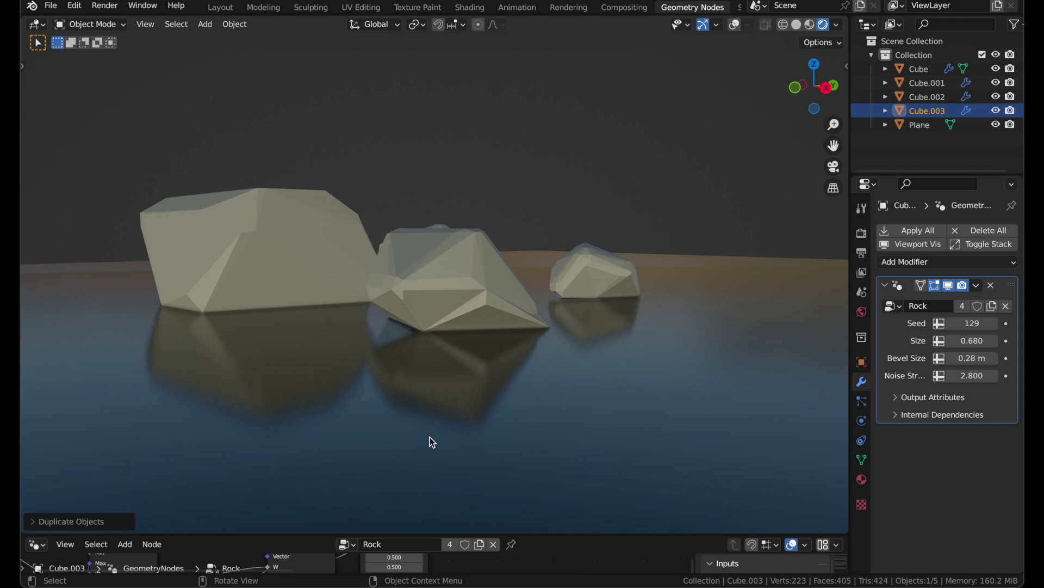